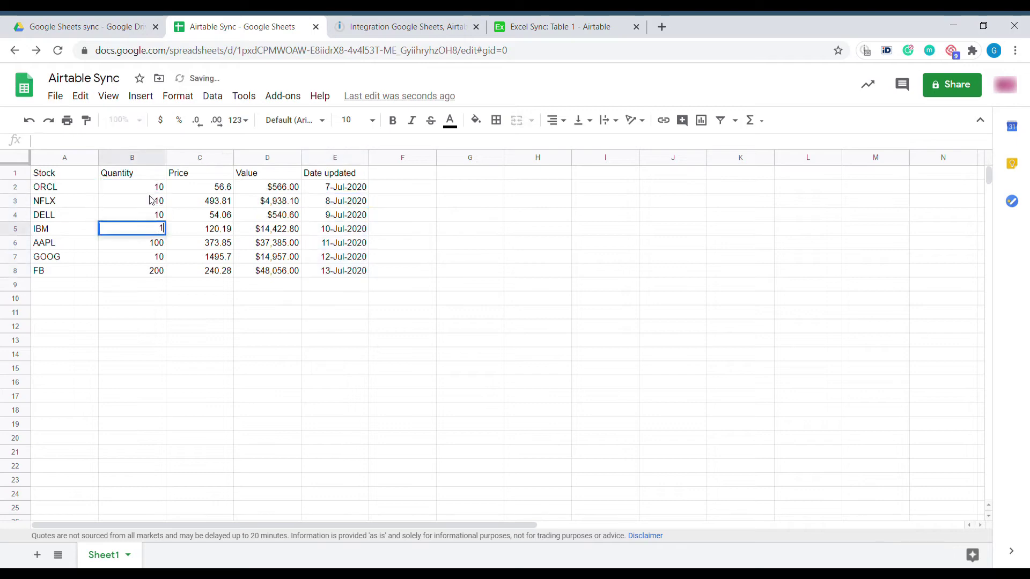
# Step: Change stock quantities in the sheet, including IBM to 10, and check the synced records in the Airtable table
pyautogui.write('15 10')
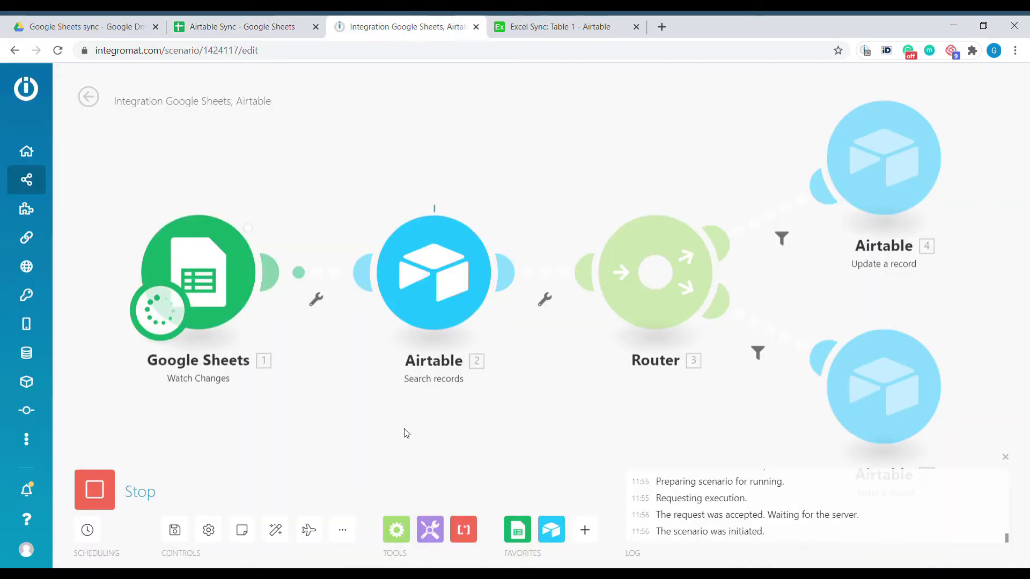
pyautogui.click(518, 24)
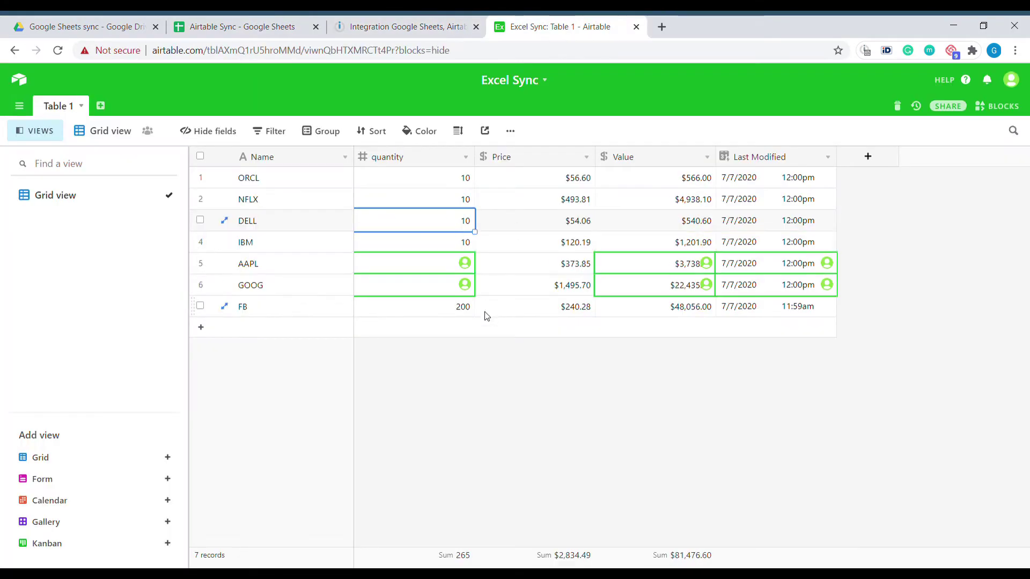
pyautogui.click(242, 27)
pyautogui.click(228, 228)
pyautogui.click(225, 215)
pyautogui.click(225, 187)
pyautogui.click(557, 27)
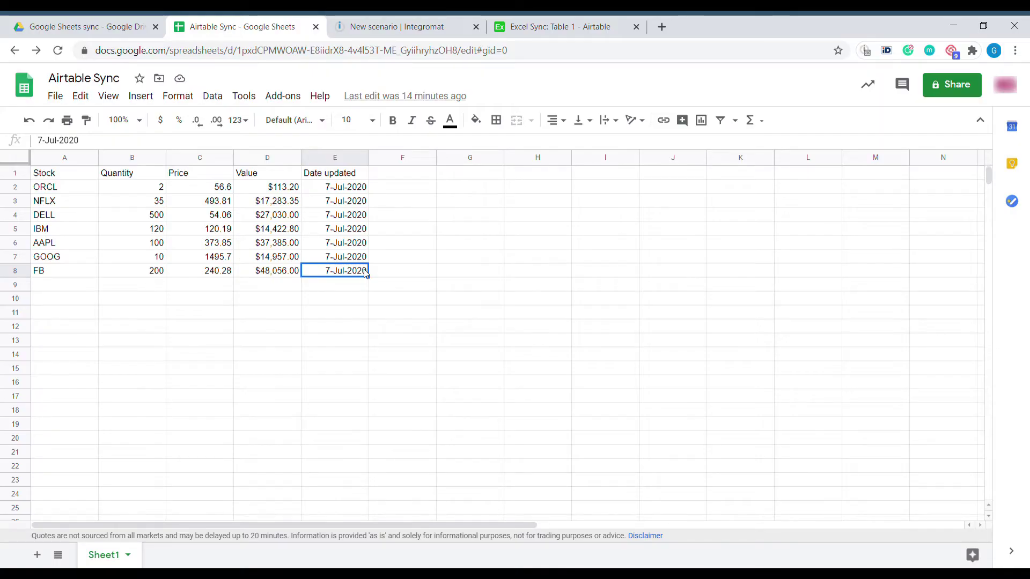
# Step: Review the stock table in A1:E8, covering stock, quantity, price, value and date updated
pyautogui.moveTo(68, 173); pyautogui.dragTo(356, 271)
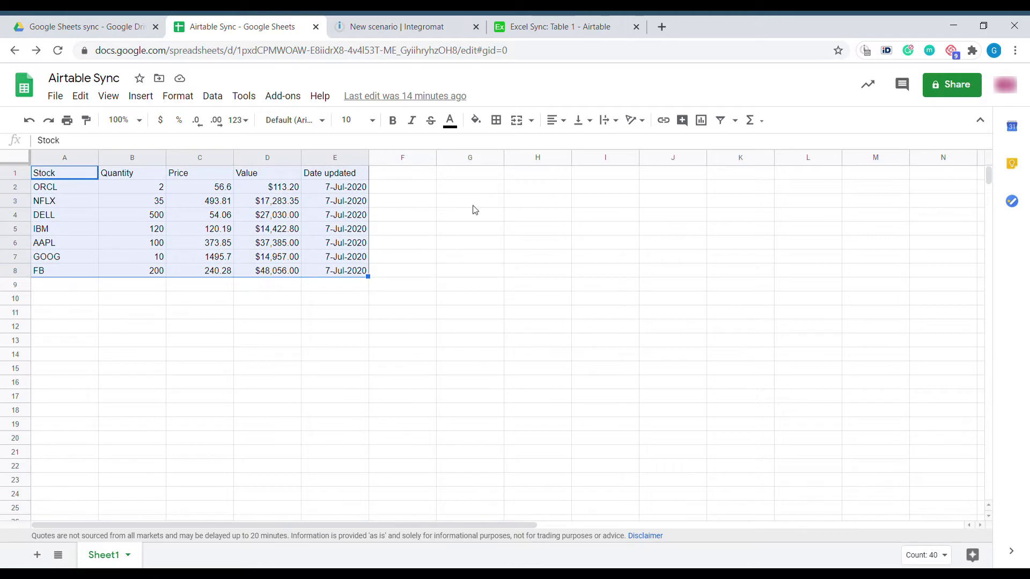
pyautogui.click(149, 206)
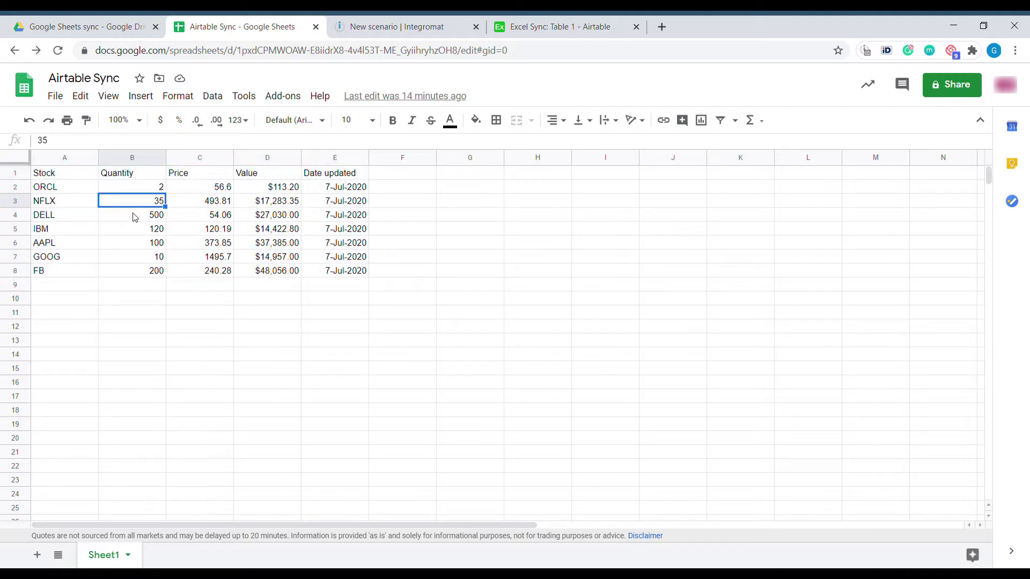
pyautogui.moveTo(73, 173); pyautogui.dragTo(336, 275)
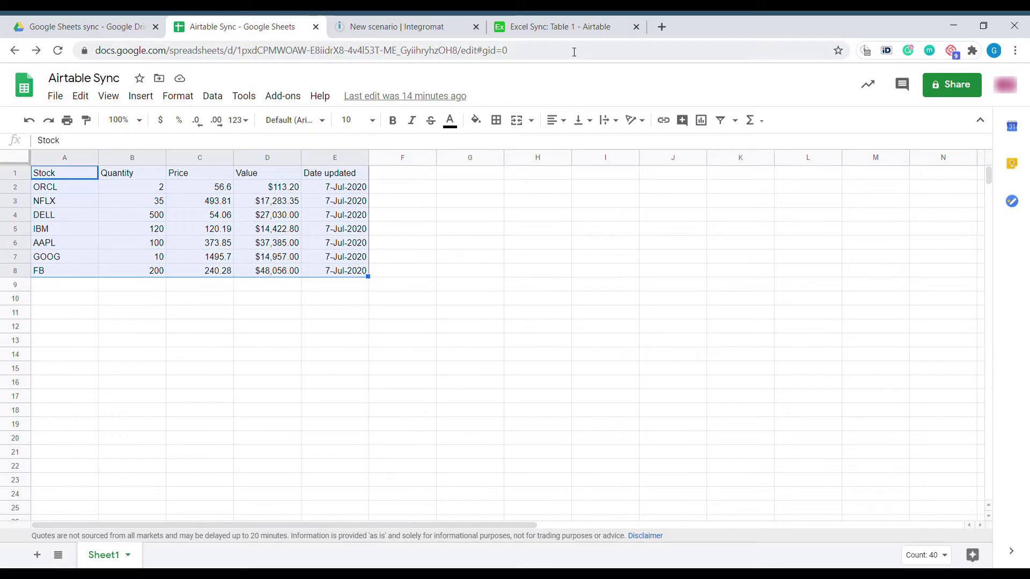
# Step: Switch to the Airtable Excel Sync base and examine Table 1's fields, including the Last Modified field's configuration
pyautogui.click(566, 32)
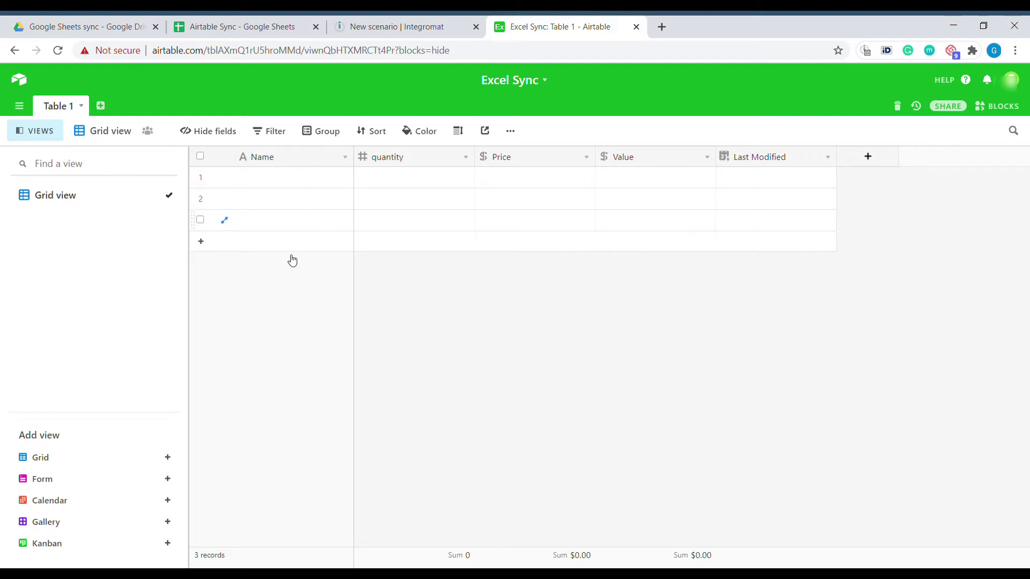
pyautogui.click(526, 184)
pyautogui.click(676, 181)
pyautogui.click(831, 157)
pyautogui.click(816, 176)
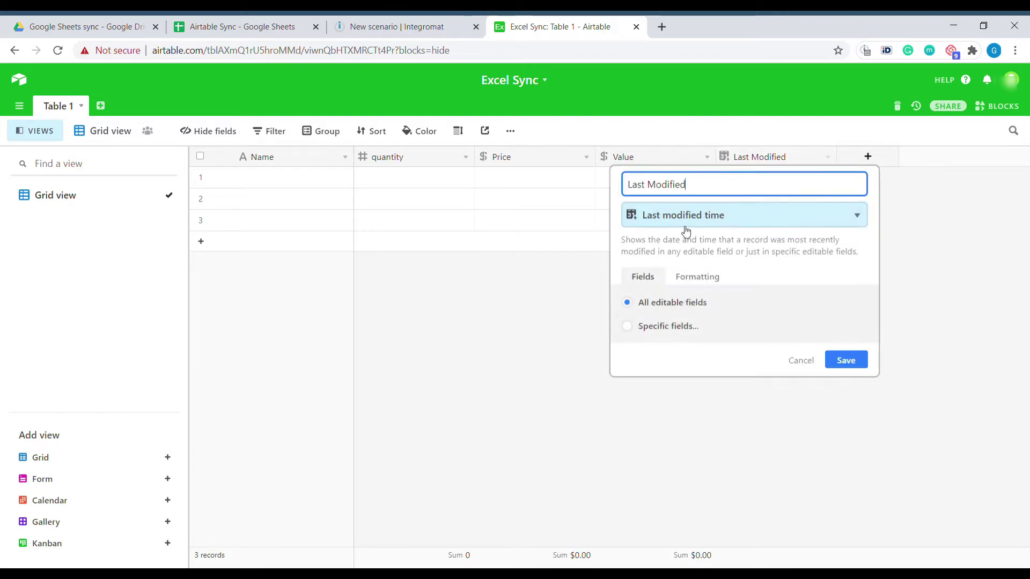
pyautogui.click(801, 359)
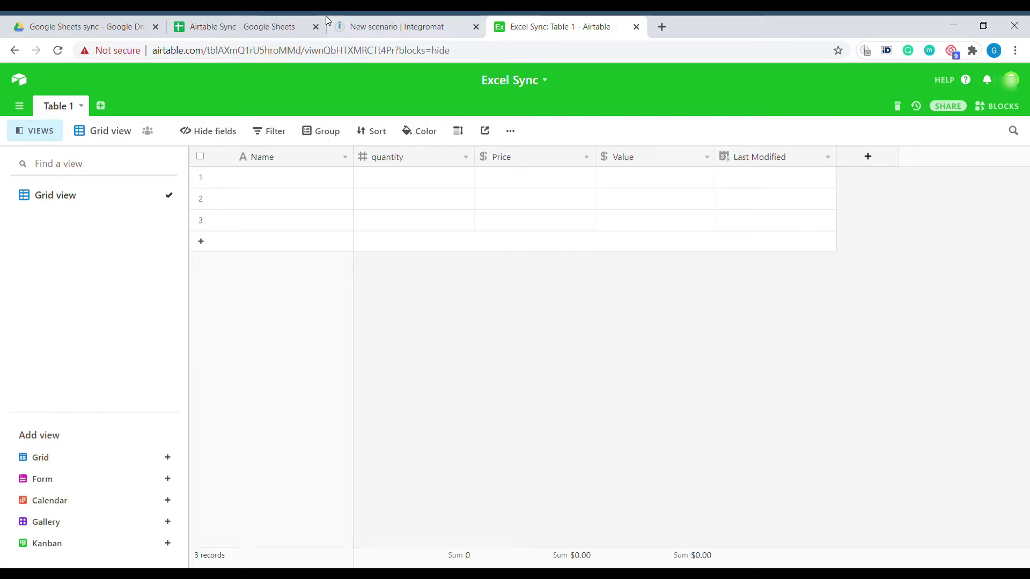
# Step: Return to the Airtable Sync spreadsheet and inspect the formula behind the NFLX price
pyautogui.click(284, 27)
pyautogui.click(431, 231)
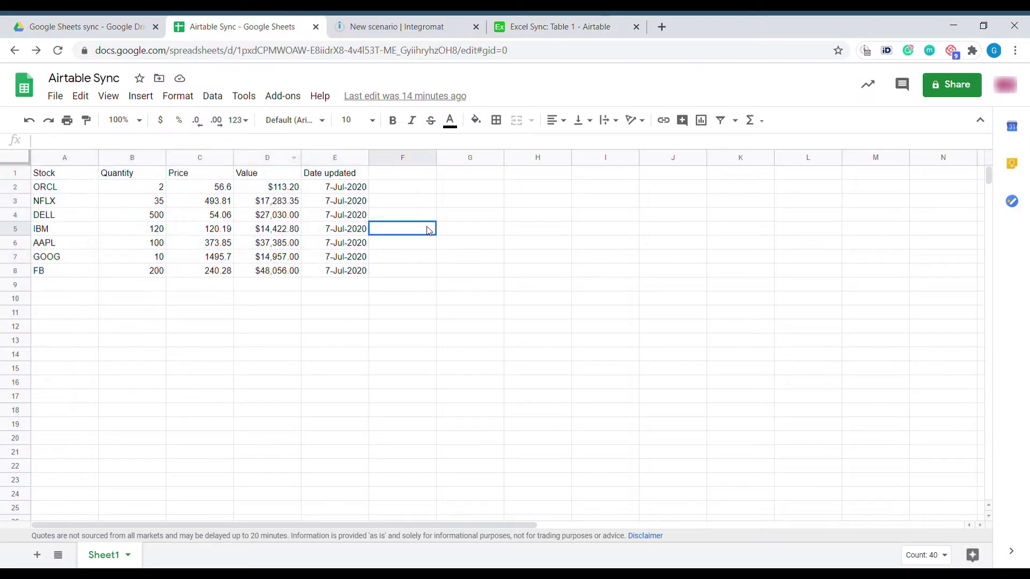
pyautogui.click(231, 202)
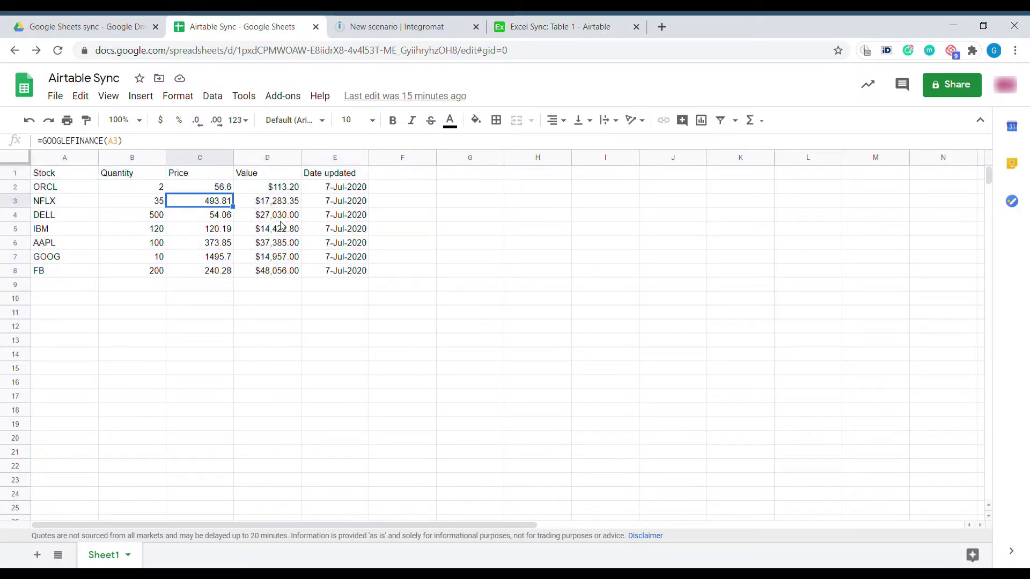
# Step: Search the G Suite Marketplace for the add-on "integromat"
pyautogui.click(213, 96)
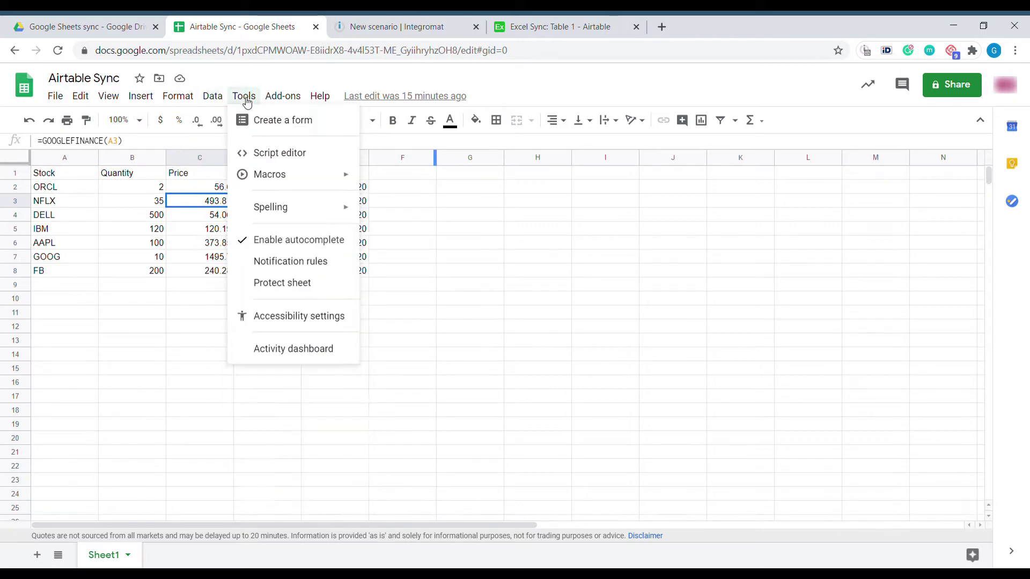
pyautogui.moveTo(294, 98)
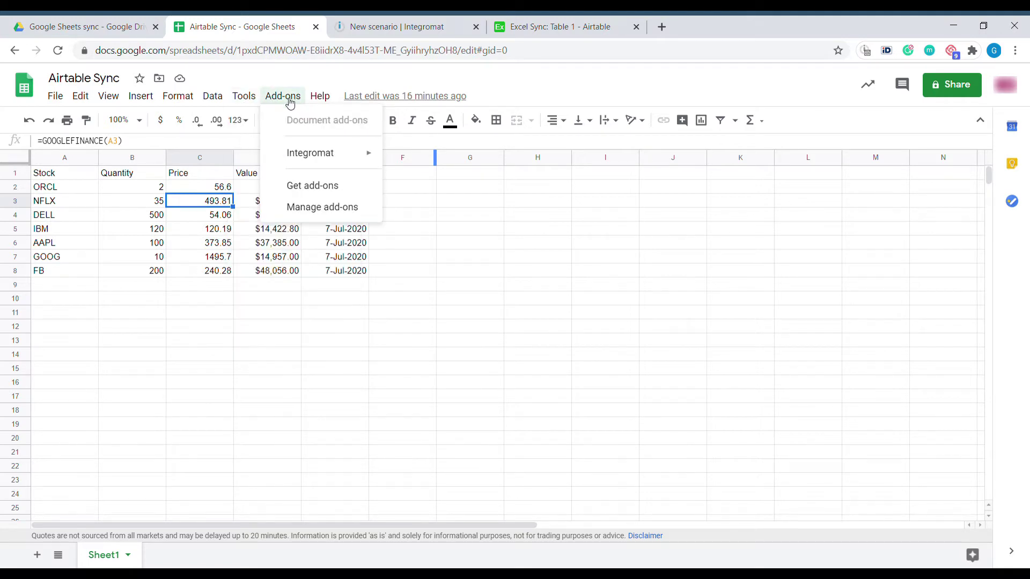
pyautogui.click(336, 192)
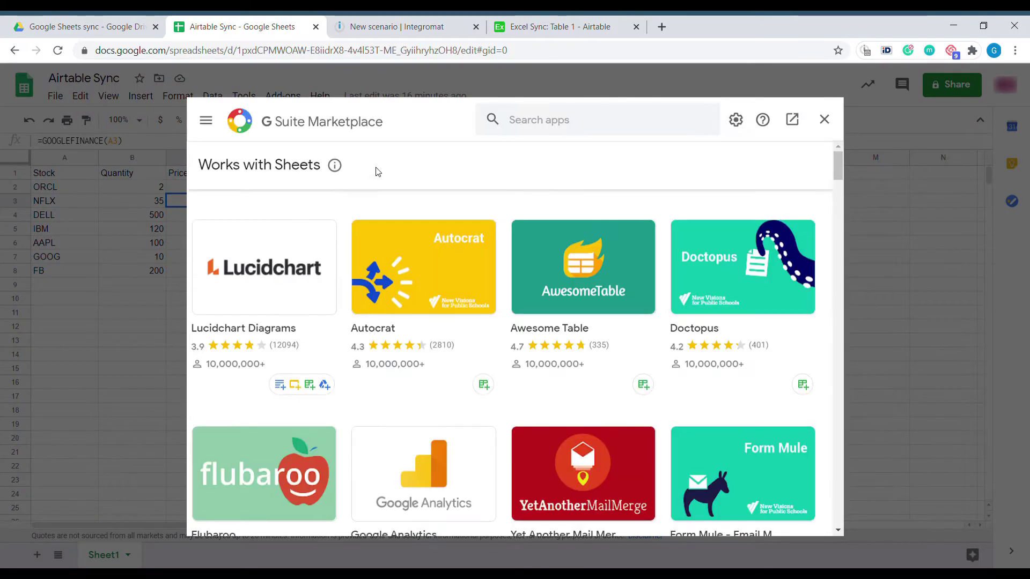
pyautogui.click(588, 129)
pyautogui.write('integr')
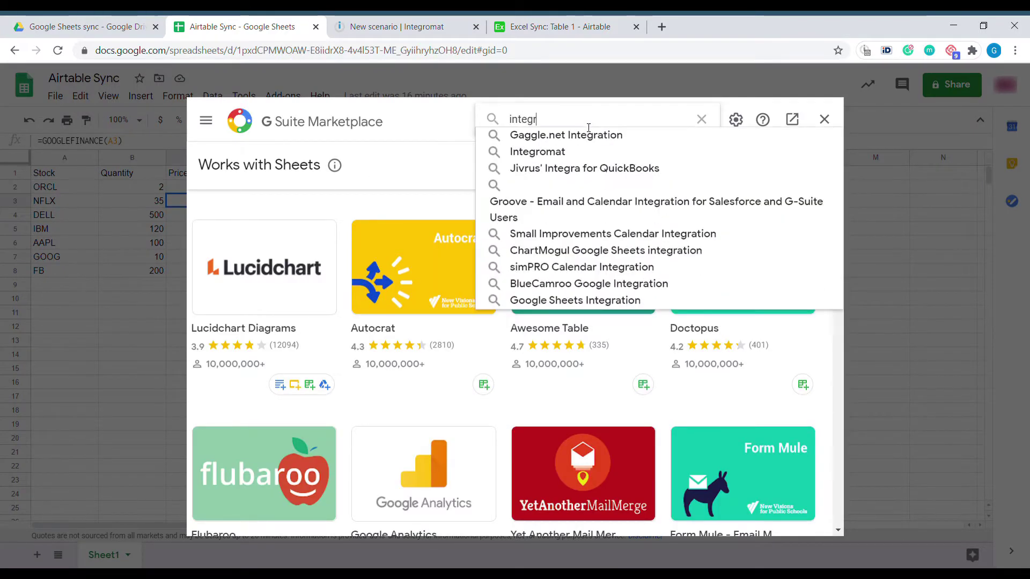
pyautogui.write('omat')
pyautogui.press('Return')
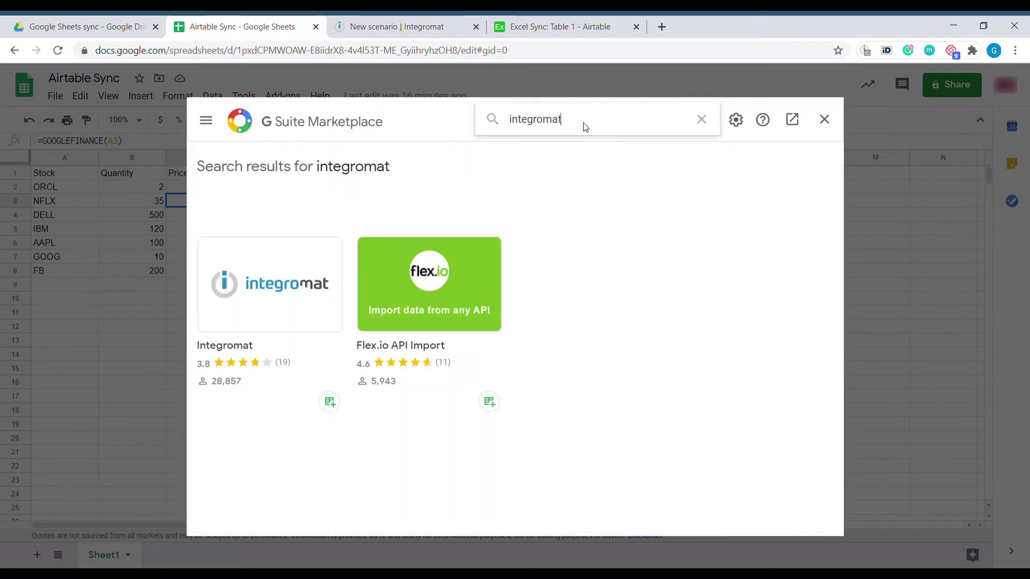
# Step: Install the Integromat Sheets add-on as an individual install and close the marketplace
pyautogui.click(279, 279)
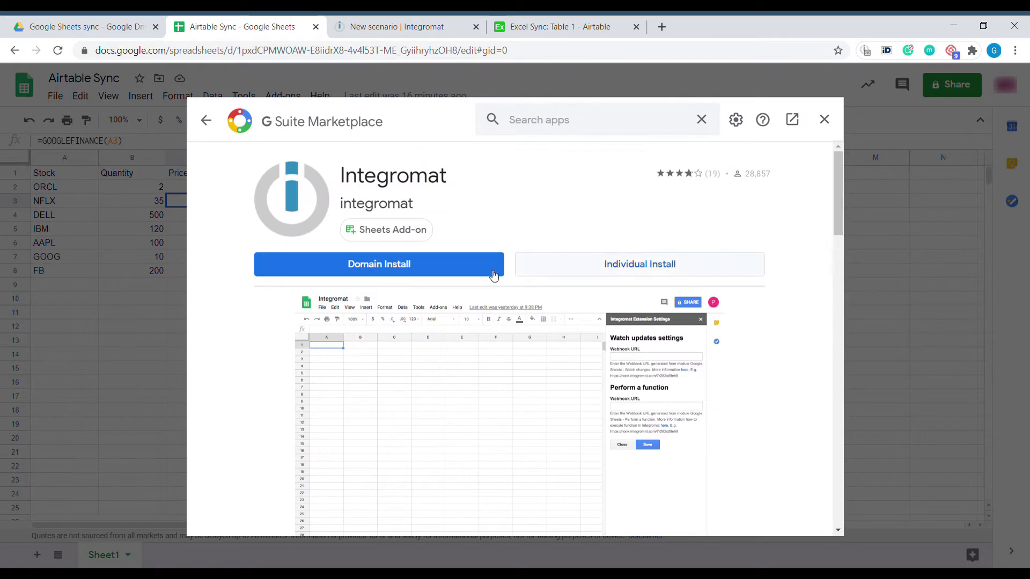
pyautogui.click(688, 263)
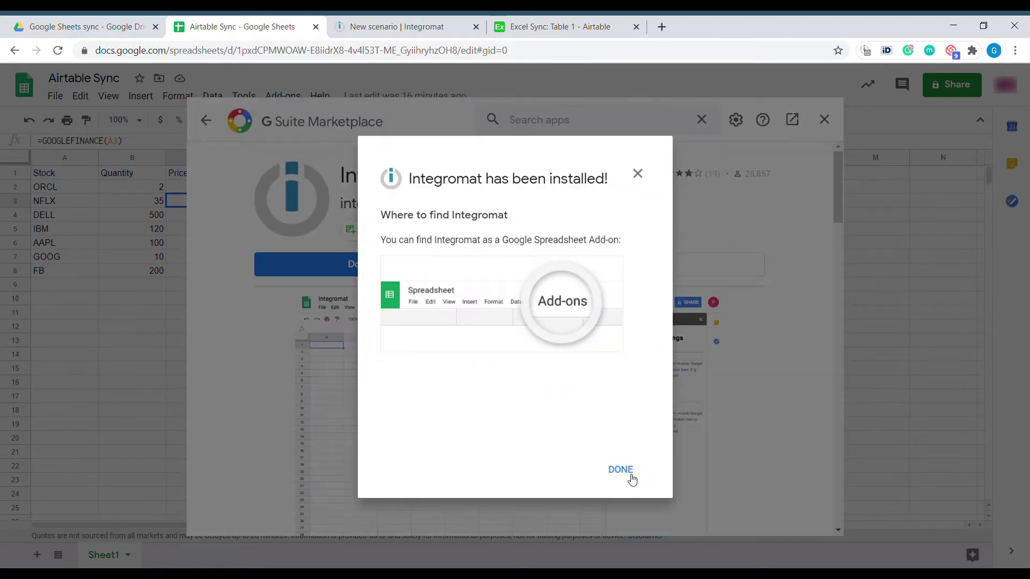
pyautogui.click(620, 470)
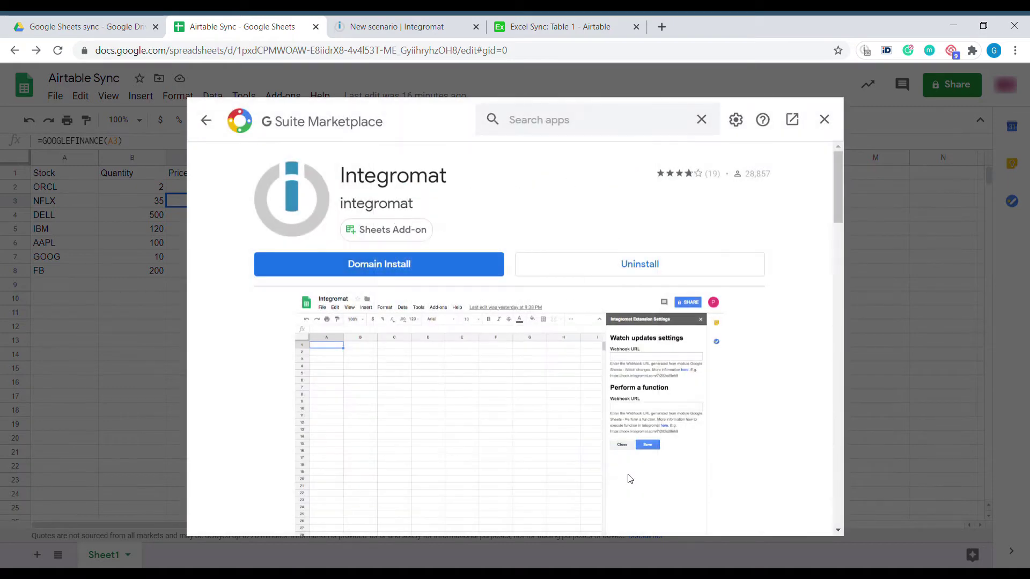
pyautogui.click(824, 119)
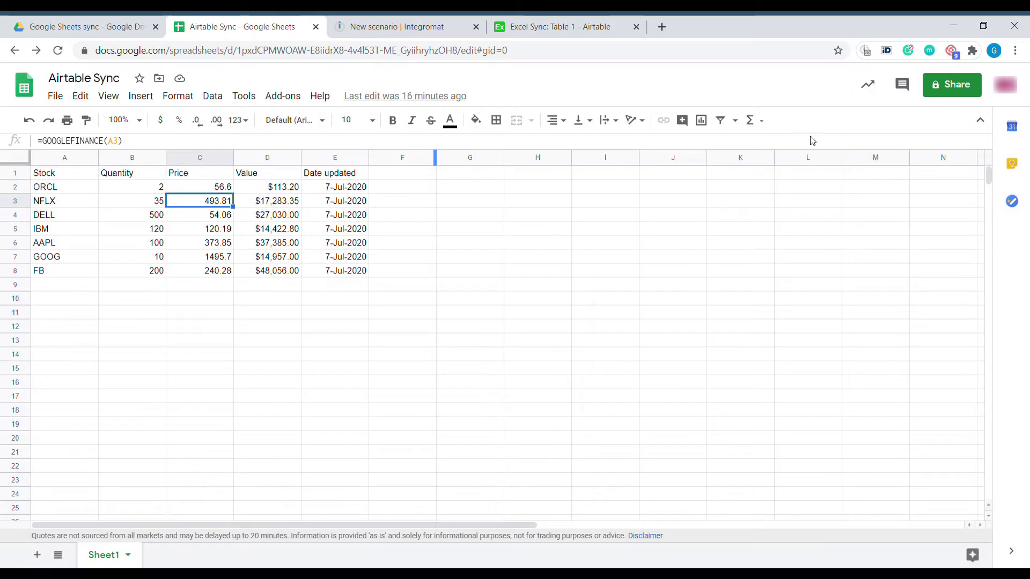
# Step: Open the settings of the Integromat add-on in the spreadsheet
pyautogui.click(288, 97)
pyautogui.moveTo(332, 162)
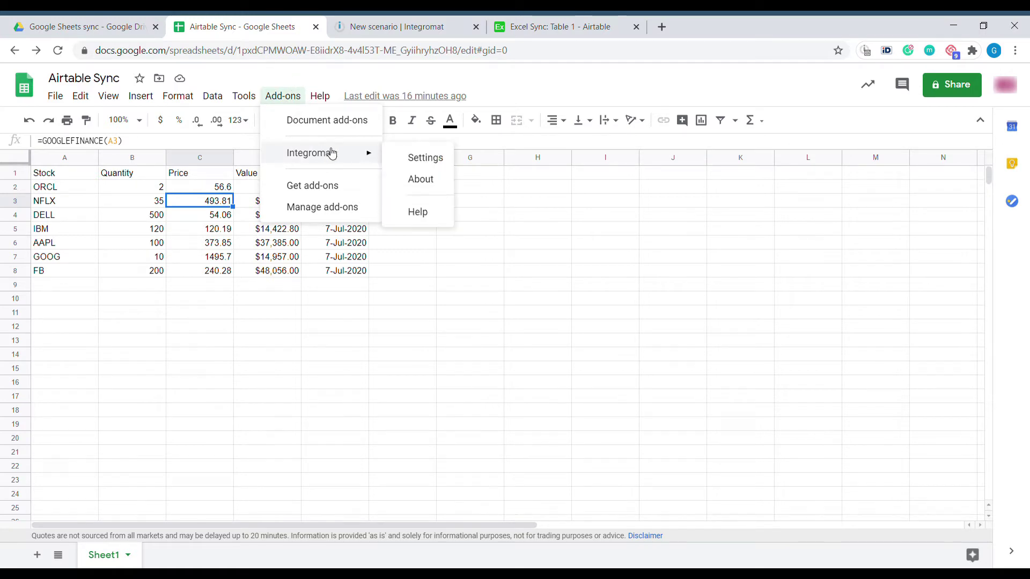
pyautogui.click(434, 158)
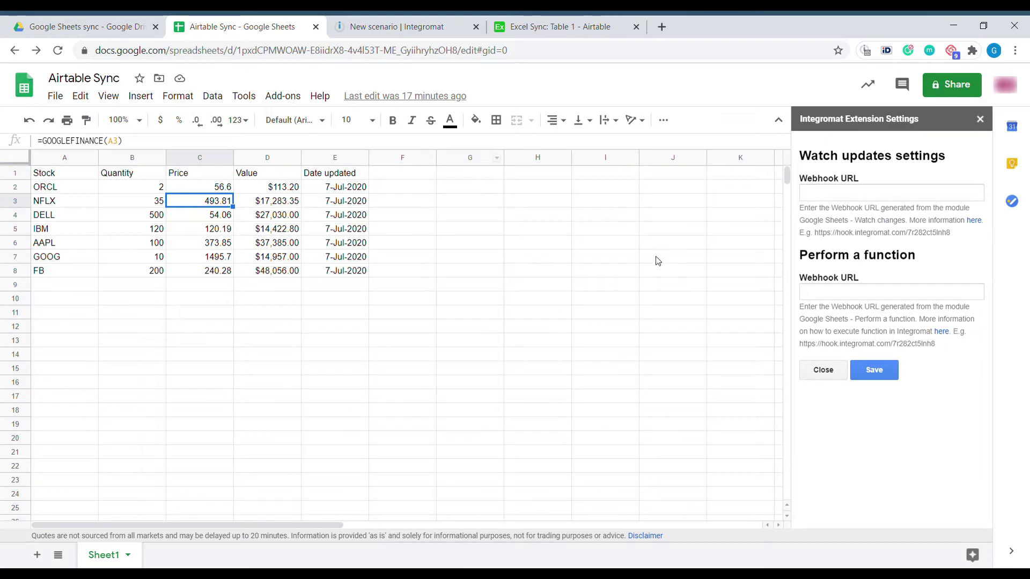
# Step: In Integromat, skip the service selection and add the Google Sheets Watch Changes trigger as the scenario's first module
pyautogui.click(411, 30)
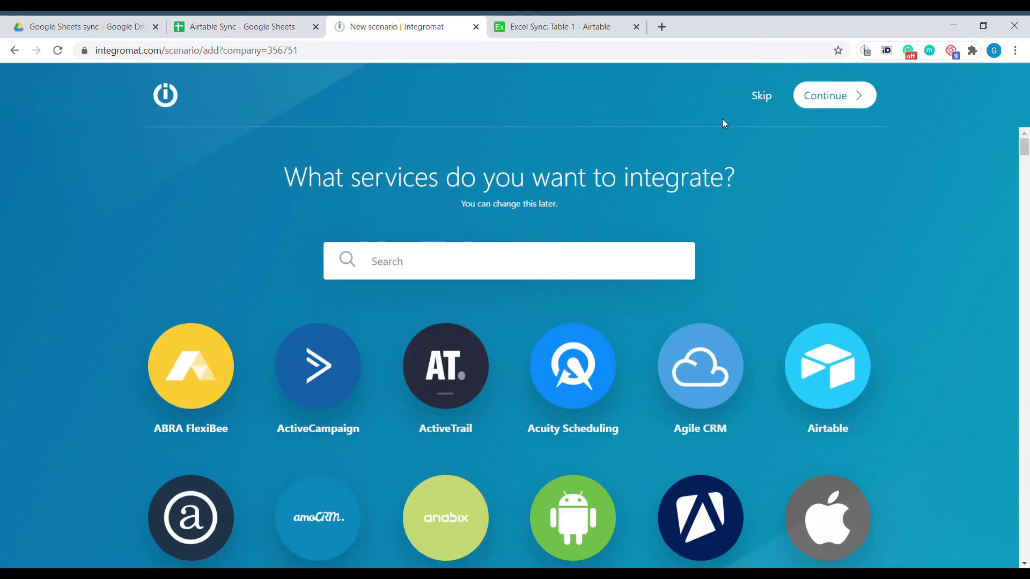
pyautogui.click(758, 105)
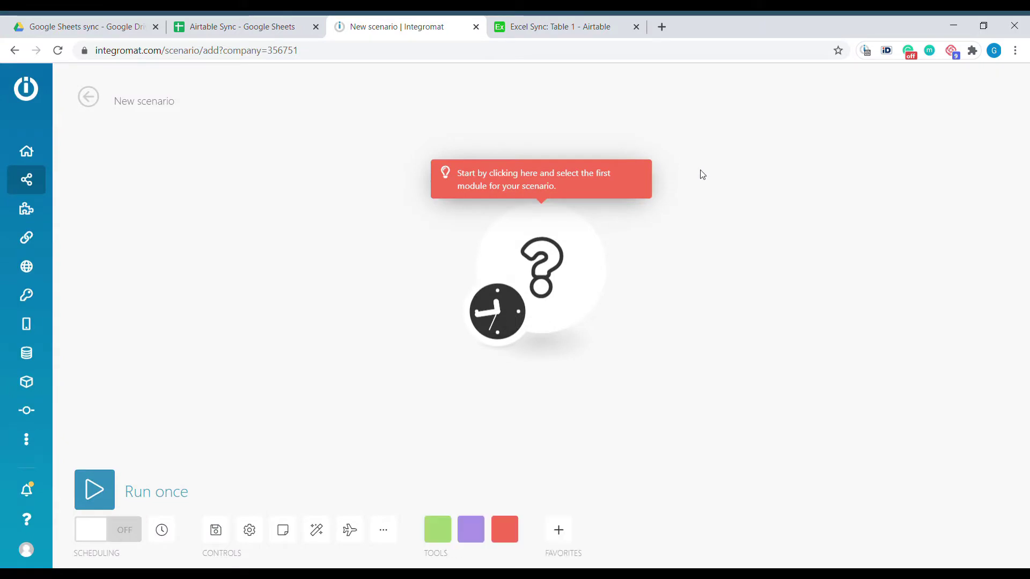
pyautogui.click(549, 259)
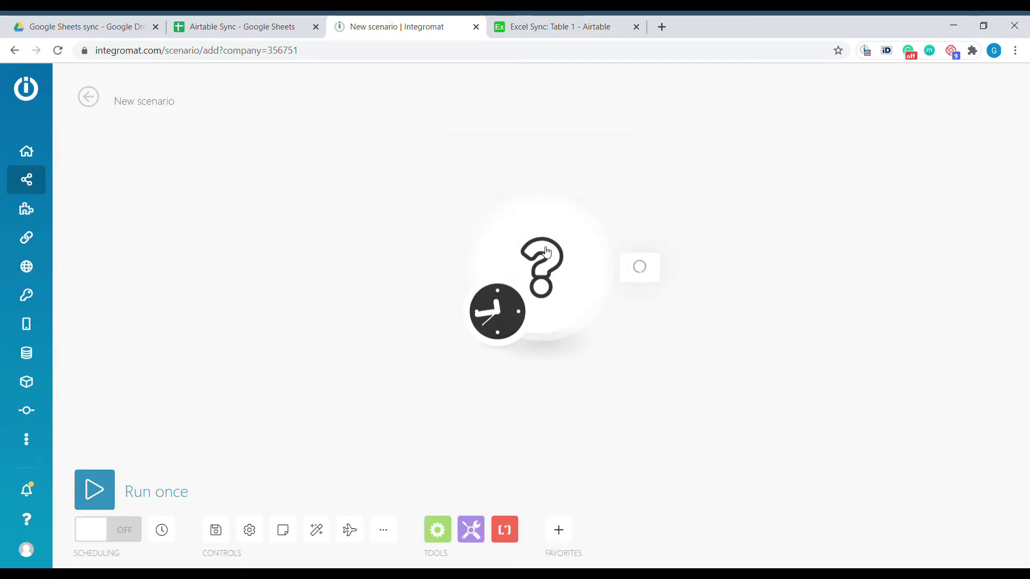
pyautogui.write('google')
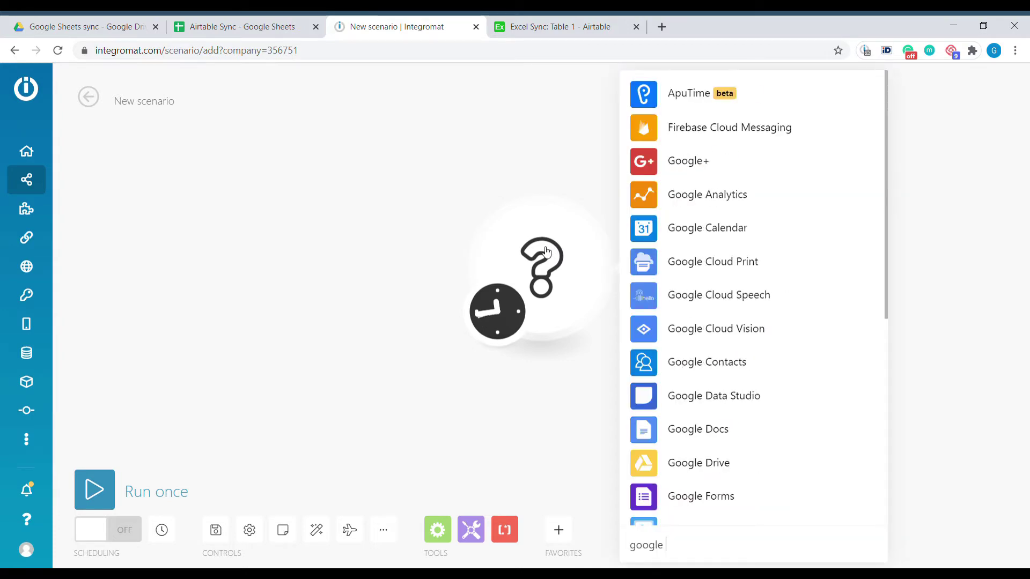
pyautogui.write('sheet')
pyautogui.click(771, 233)
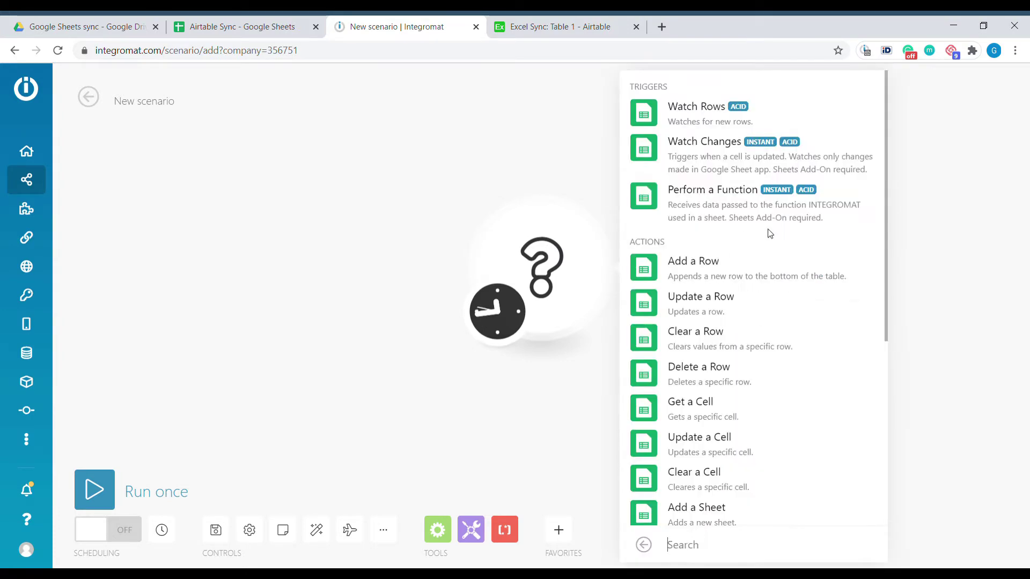
pyautogui.click(723, 159)
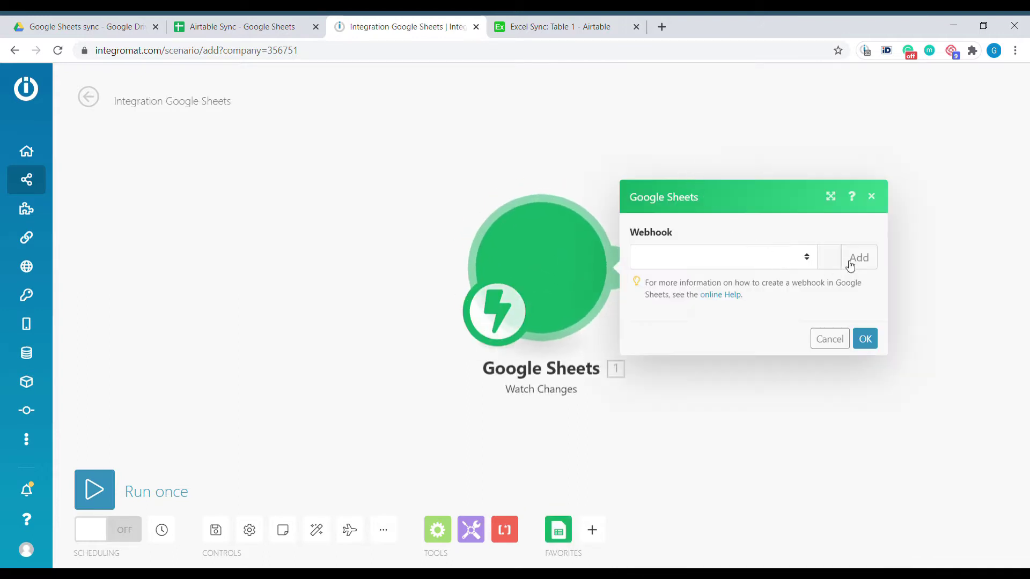
# Step: Add a webhook named "Stock tracking" to the Google Sheets Watch Changes module
pyautogui.click(860, 260)
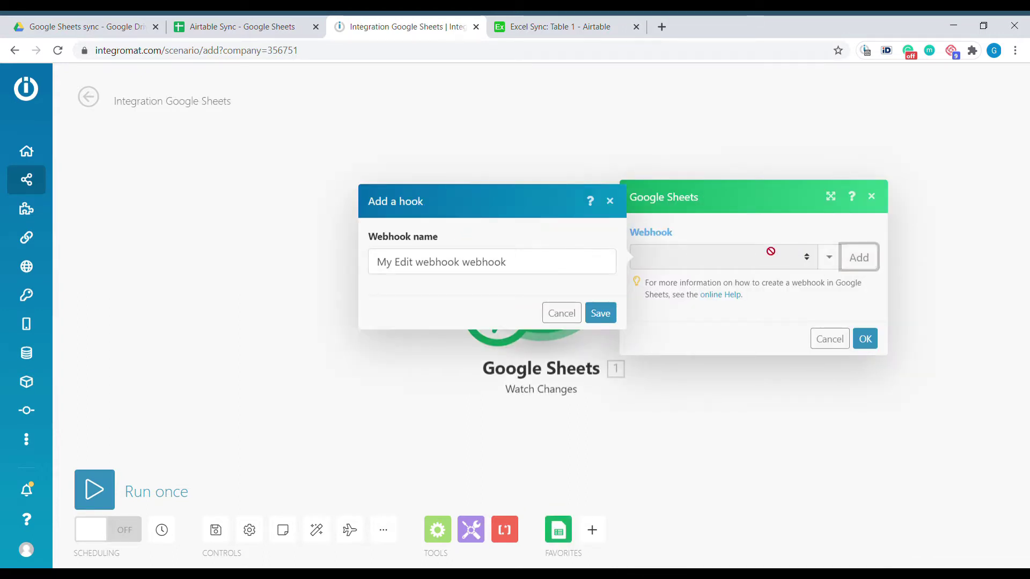
pyautogui.moveTo(563, 264); pyautogui.dragTo(364, 269)
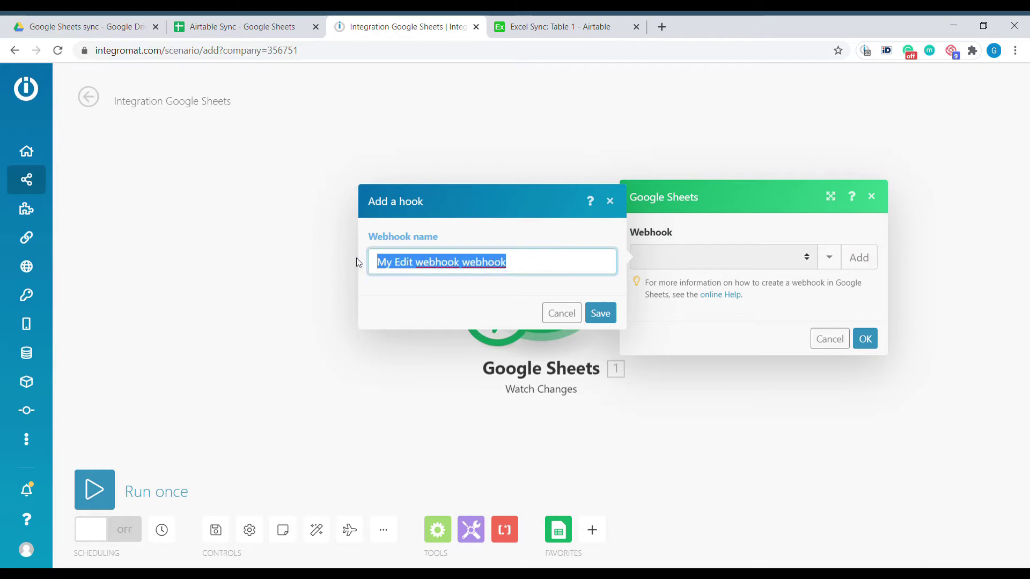
pyautogui.write('Stock tracking')
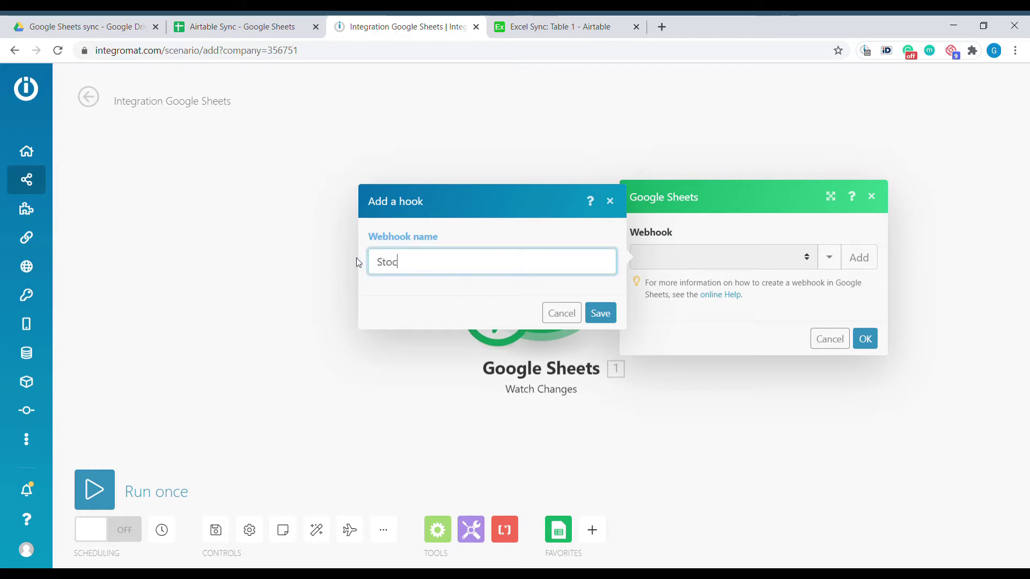
pyautogui.click(599, 313)
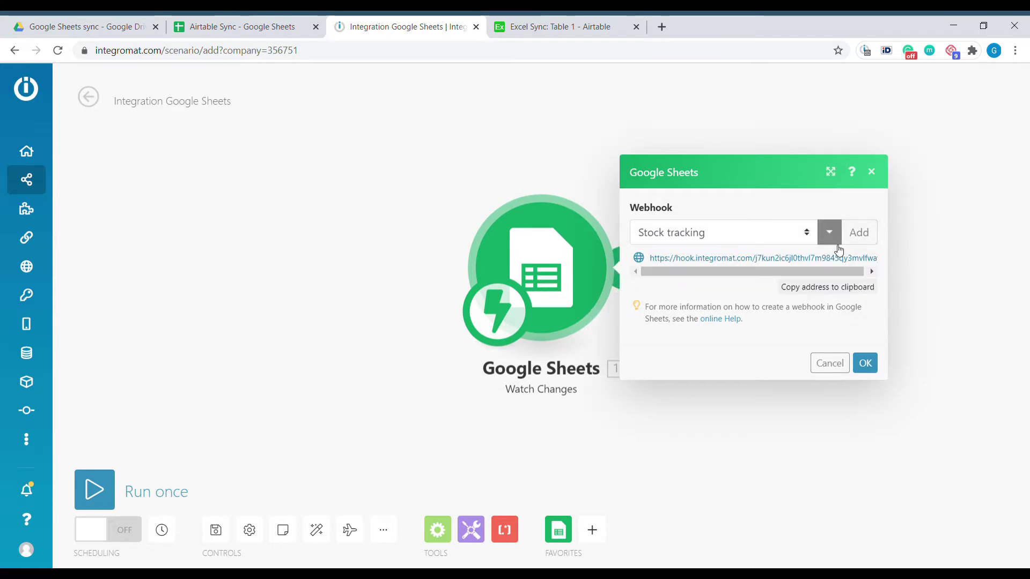
# Step: Copy the Stock tracking webhook address into the Watch updates webhook URL of the spreadsheet's Integromat add-on, save, and close the settings
pyautogui.click(829, 290)
pyautogui.click(242, 27)
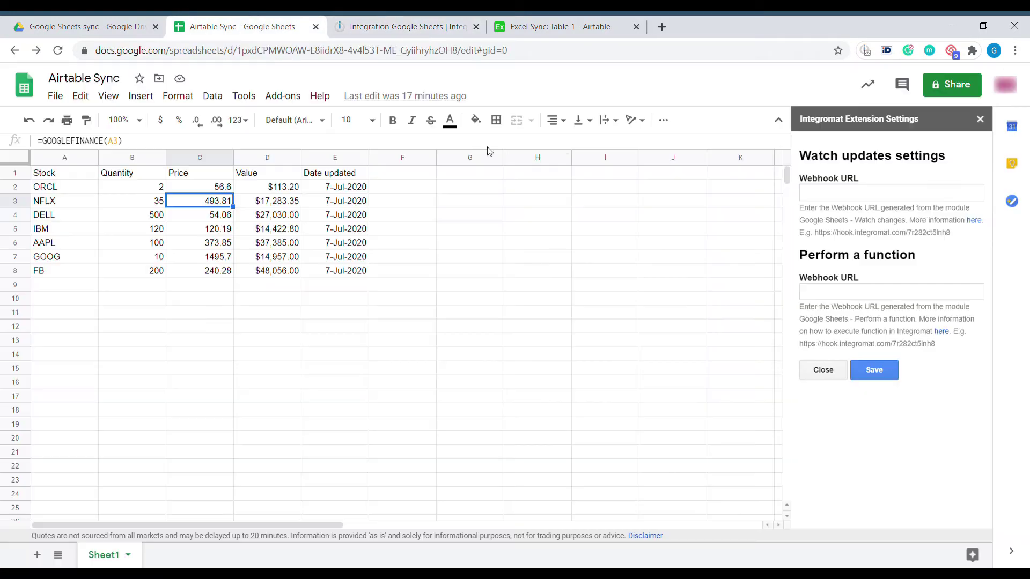
pyautogui.click(814, 196)
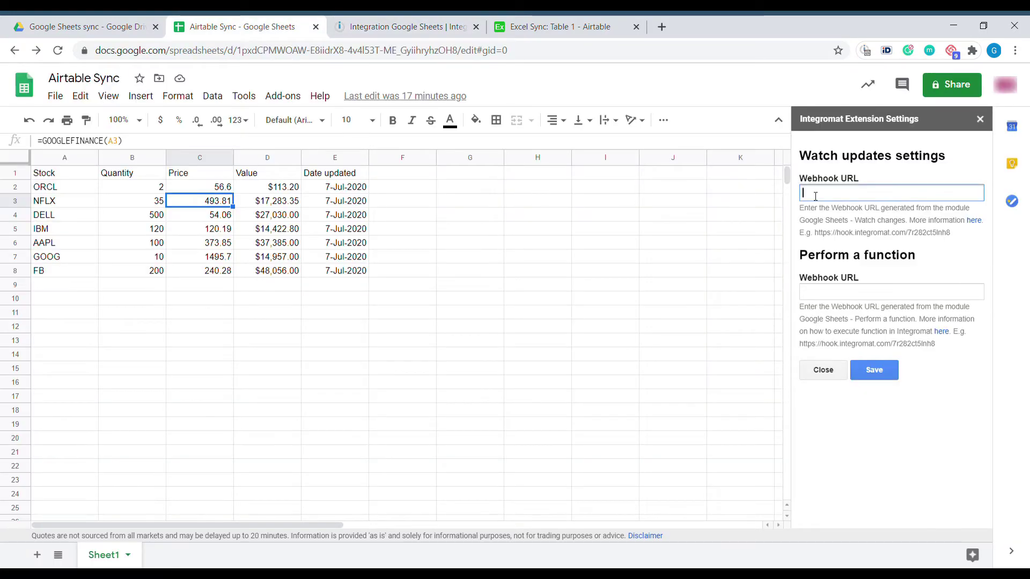
pyautogui.hotkey('ctrl', 'v')
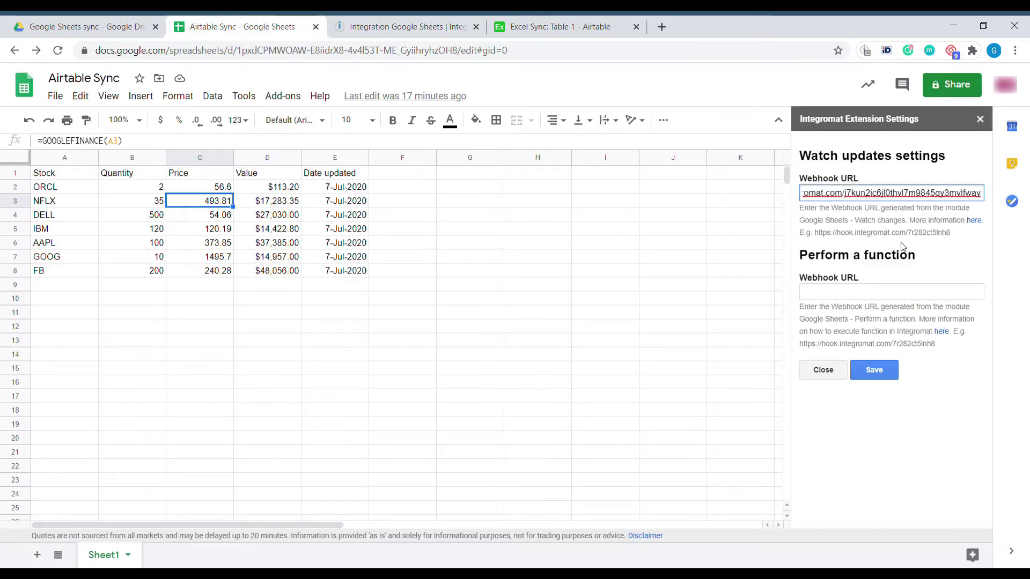
pyautogui.click(878, 372)
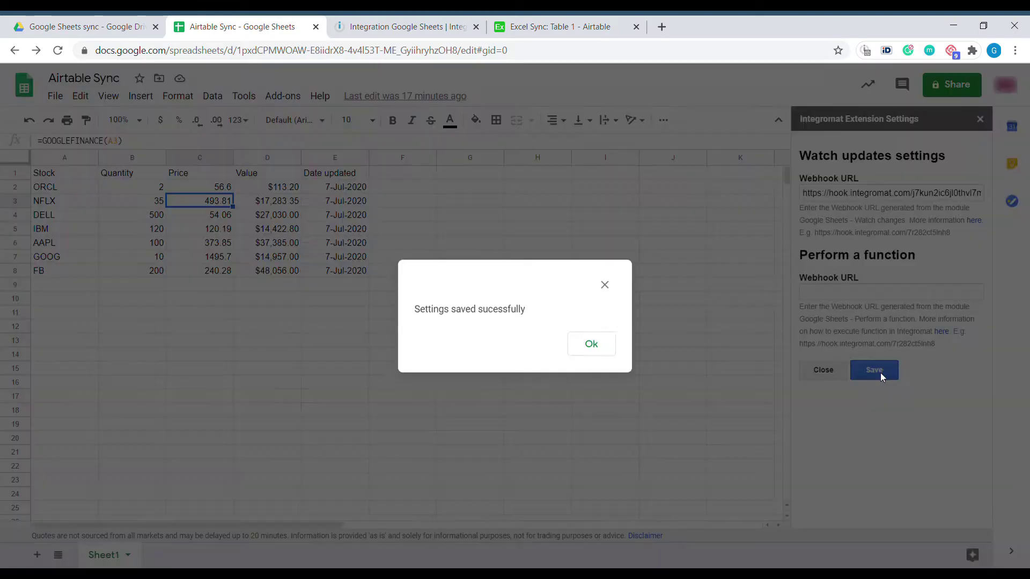
pyautogui.click(587, 345)
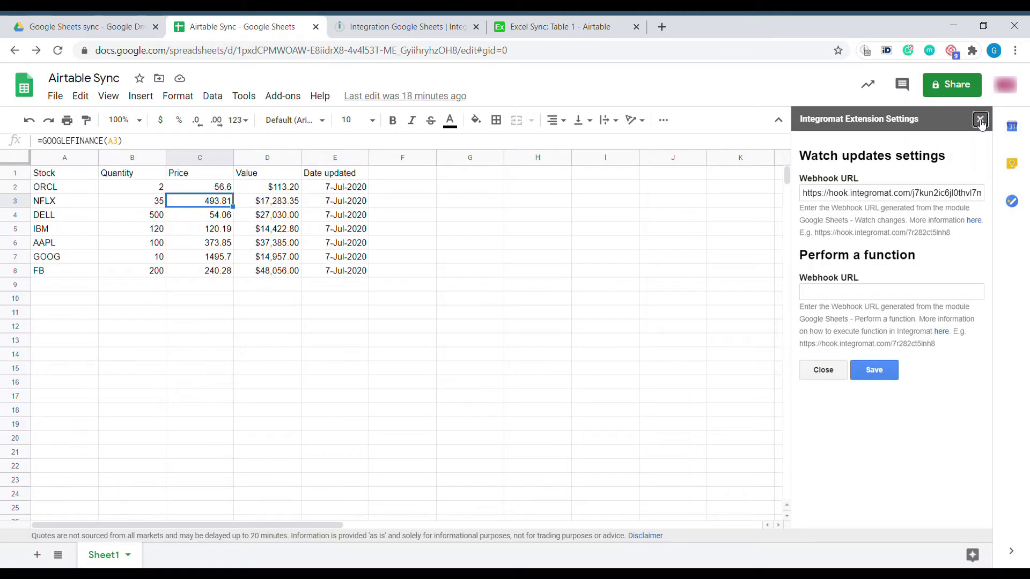
pyautogui.click(980, 119)
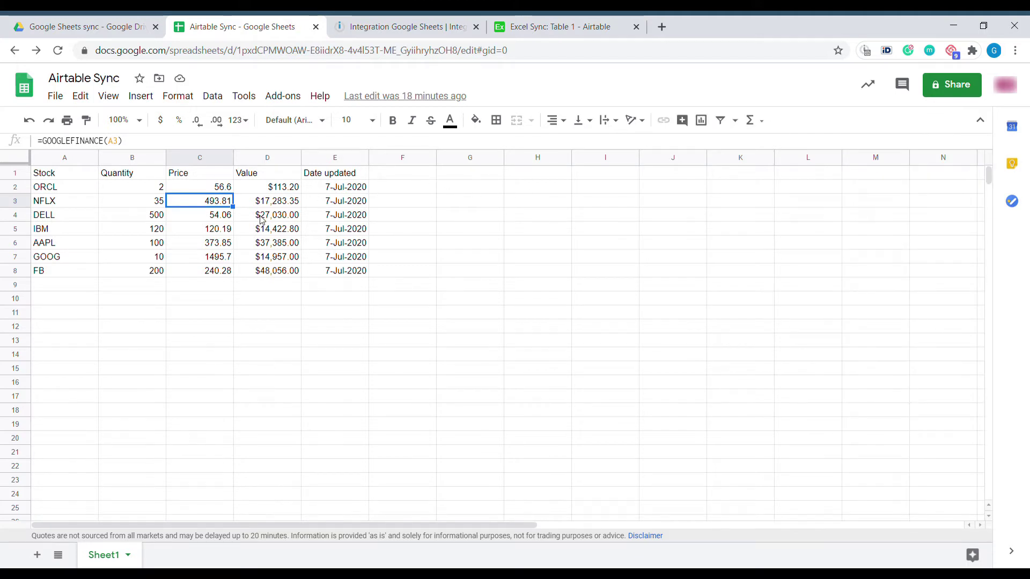
# Step: Return to Integromat, confirm the Watch Changes module's Stock tracking webhook, and run the scenario once
pyautogui.click(379, 28)
pyautogui.click(865, 363)
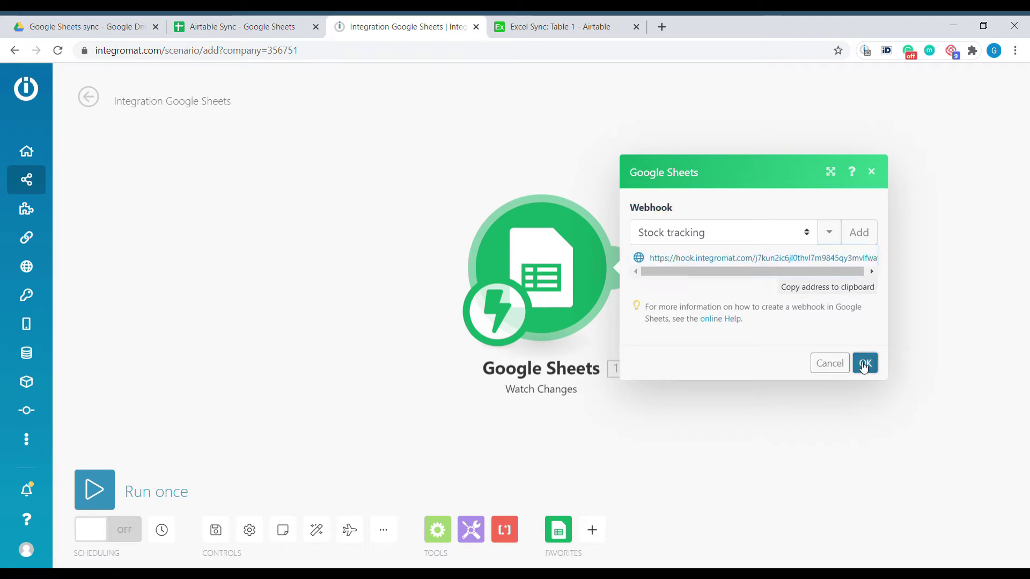
pyautogui.click(99, 490)
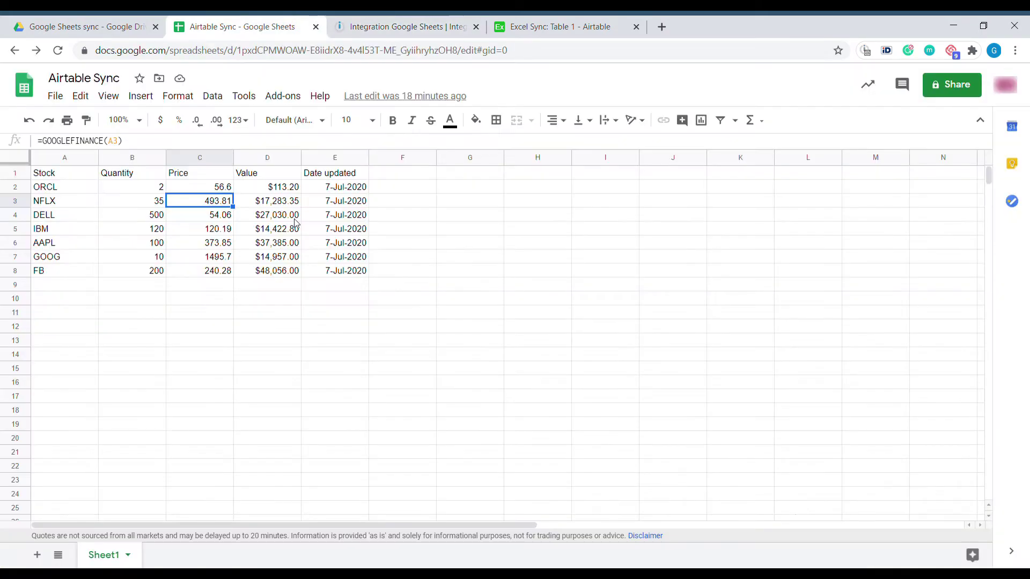
# Step: In the Airtable Sync spreadsheet, set the ORCL quantity to 1
pyautogui.click(128, 190)
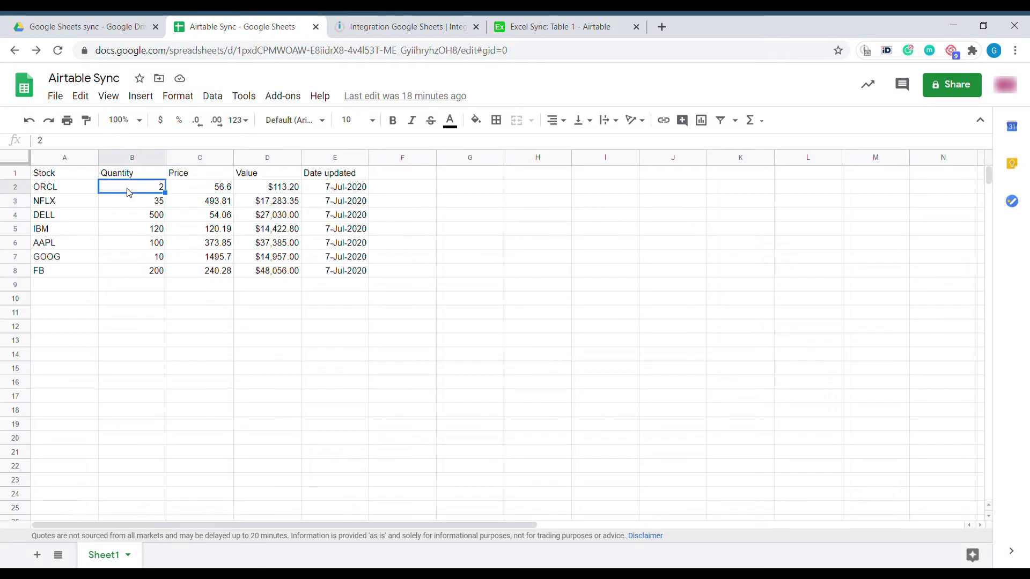
pyautogui.write('1')
pyautogui.press('Return')
# Step: Switch to Integromat and examine the output bundle received by the Google Sheets Watch Changes module
pyautogui.click(406, 24)
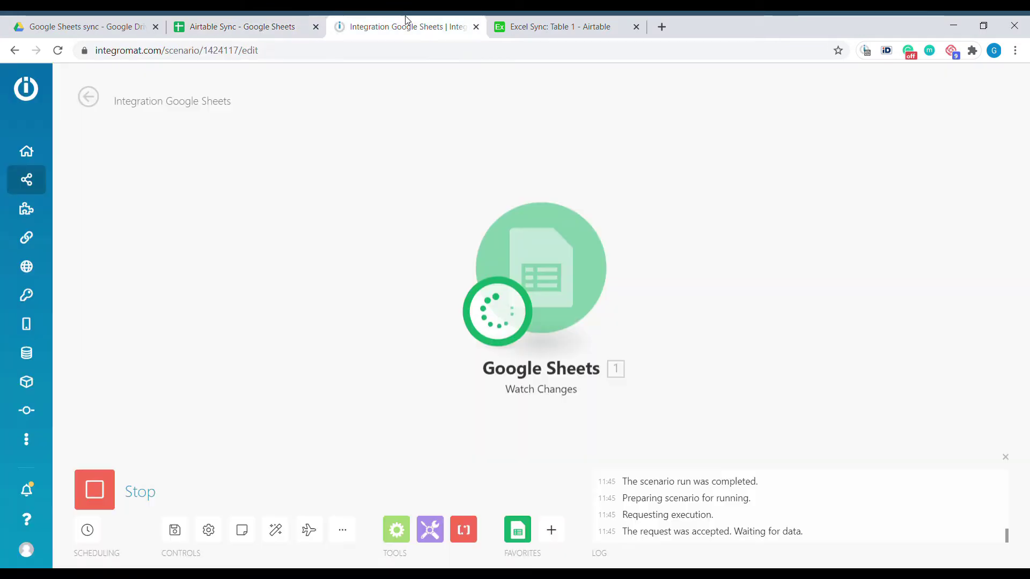
pyautogui.click(648, 182)
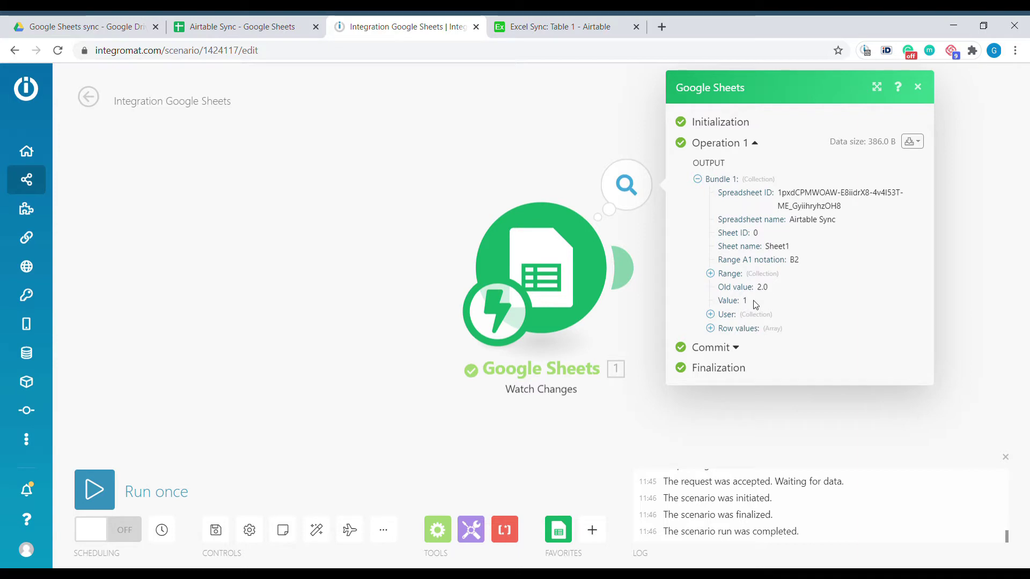
pyautogui.click(522, 163)
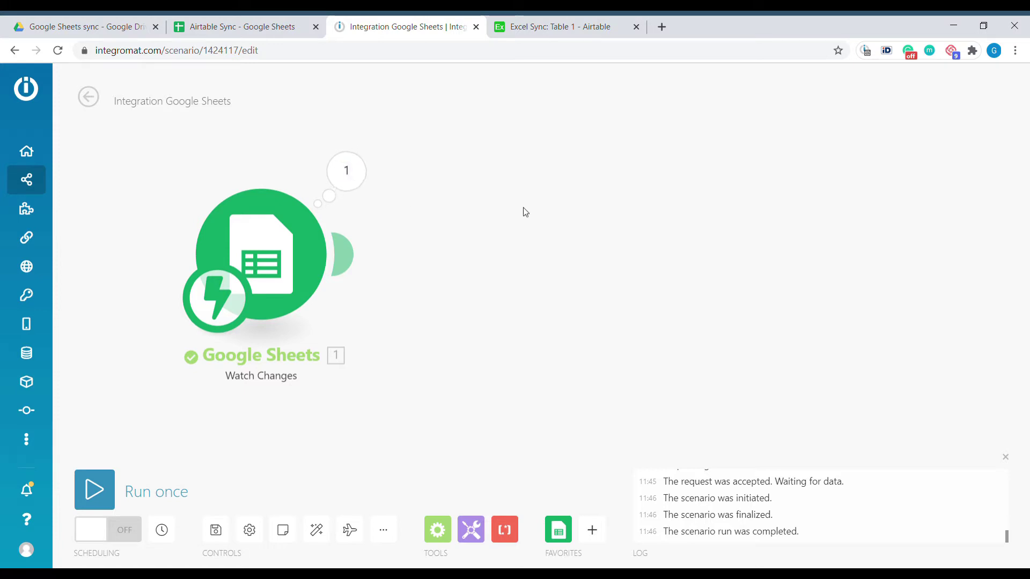
# Step: Add an Airtable Search records module after Watch Changes, using the Excel Sync base and Table 1
pyautogui.click(359, 258)
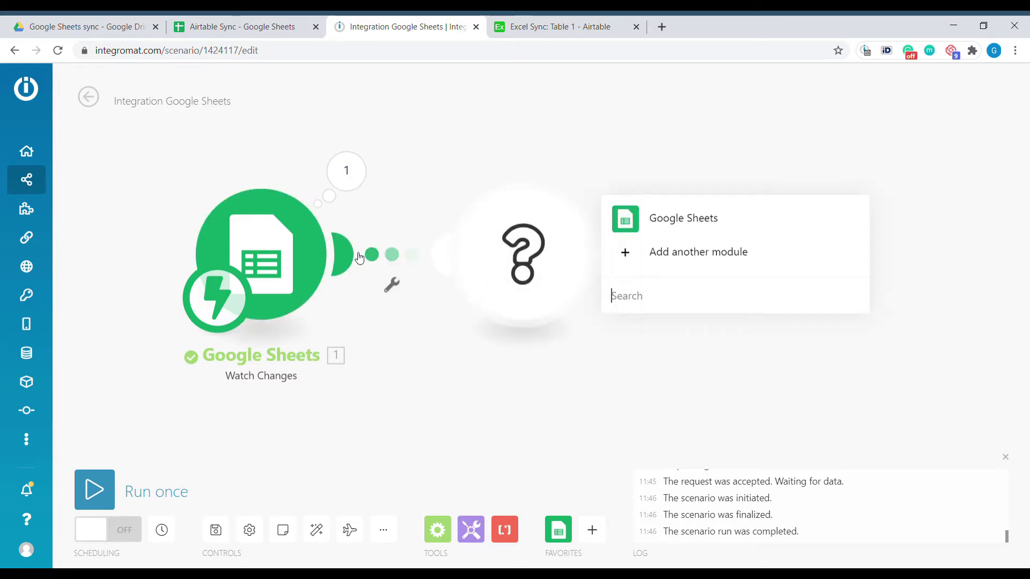
pyautogui.write('airtable')
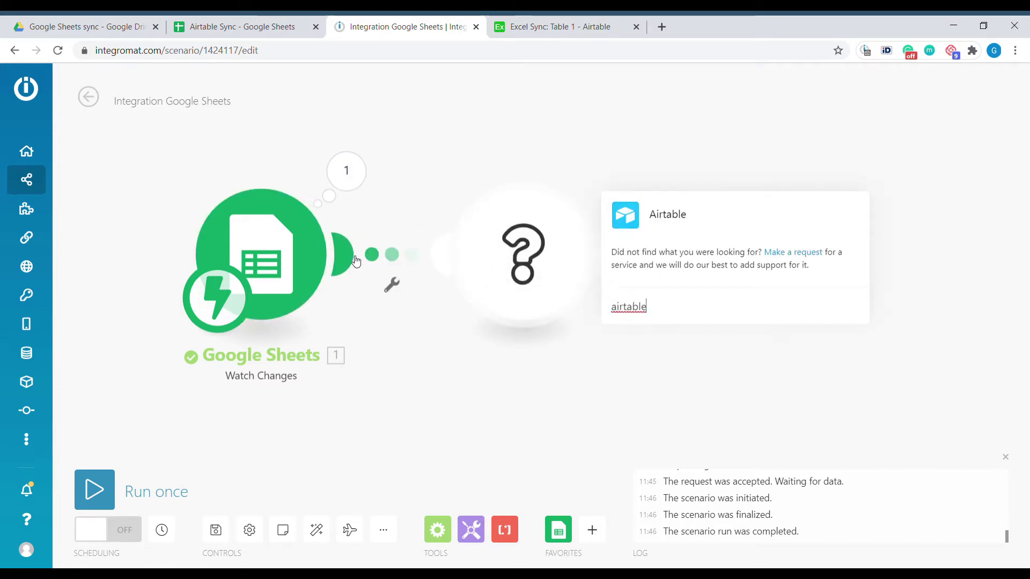
pyautogui.click(717, 216)
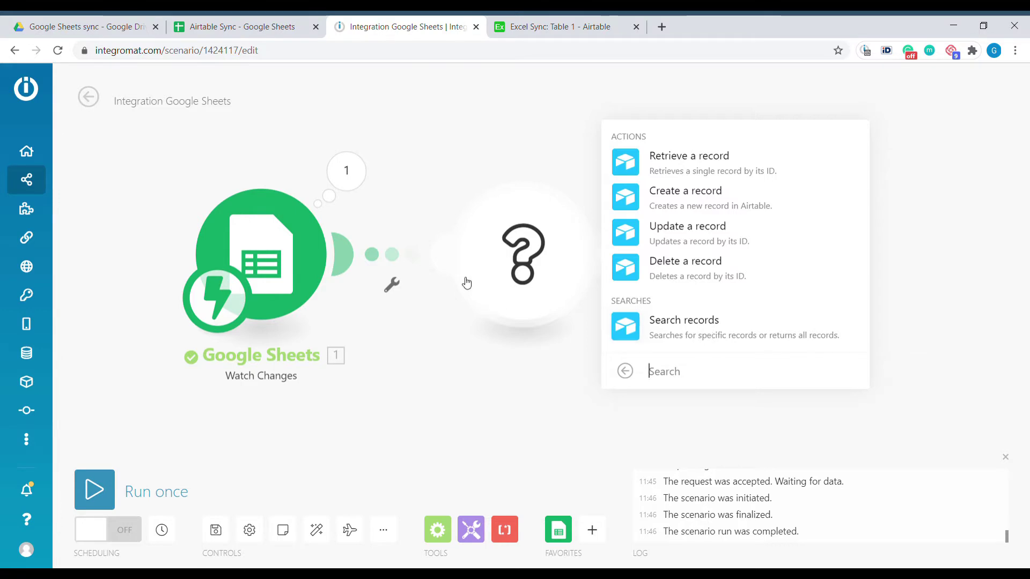
pyautogui.click(717, 324)
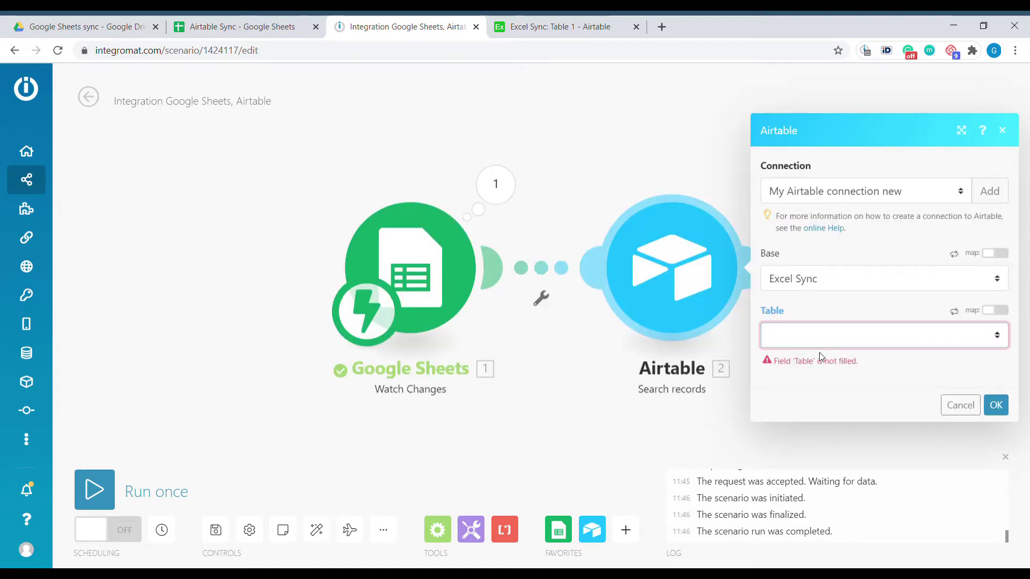
pyautogui.click(828, 349)
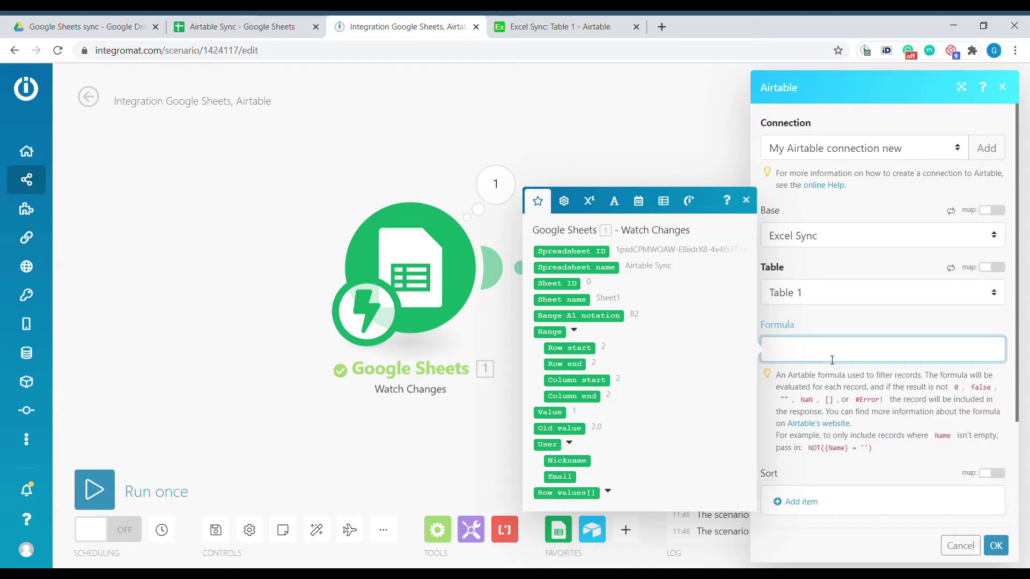
# Step: Compare the Stock column in the spreadsheet with the Name field in the Airtable table
pyautogui.click(228, 25)
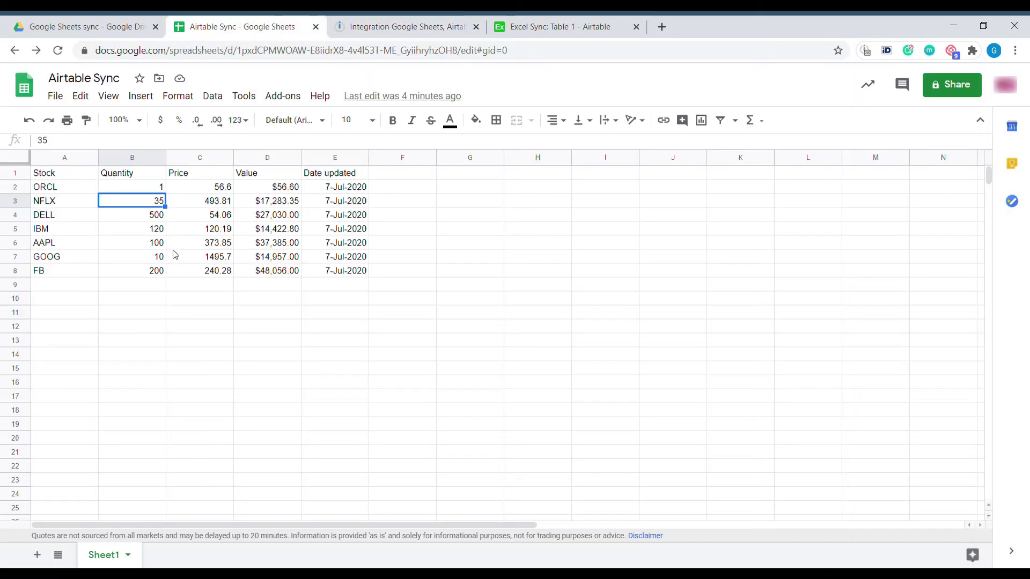
pyautogui.moveTo(62, 187)
pyautogui.mouseDown()
pyautogui.moveTo(60, 260)
pyautogui.moveTo(62, 178)
pyautogui.mouseUp()
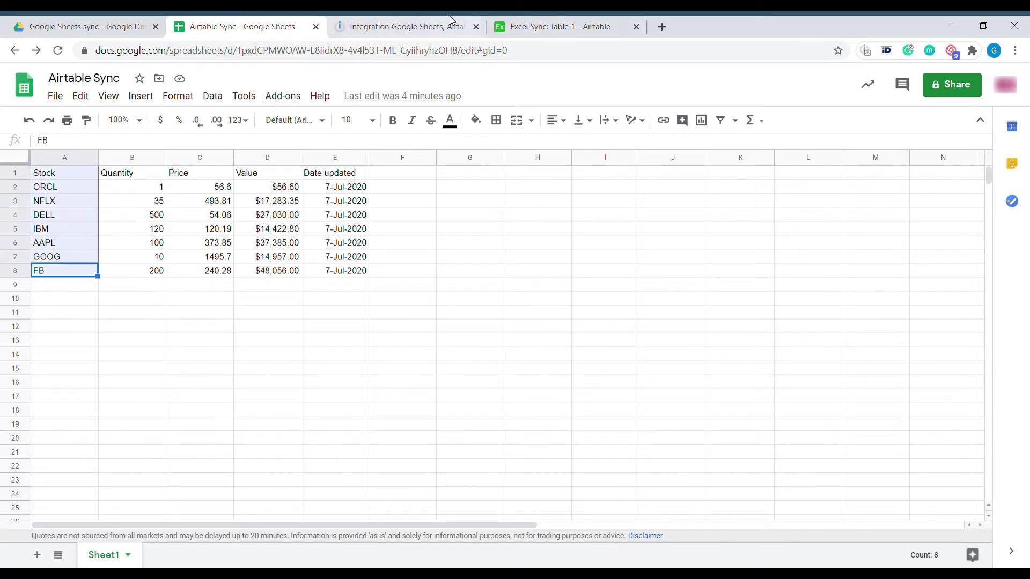
pyautogui.click(542, 26)
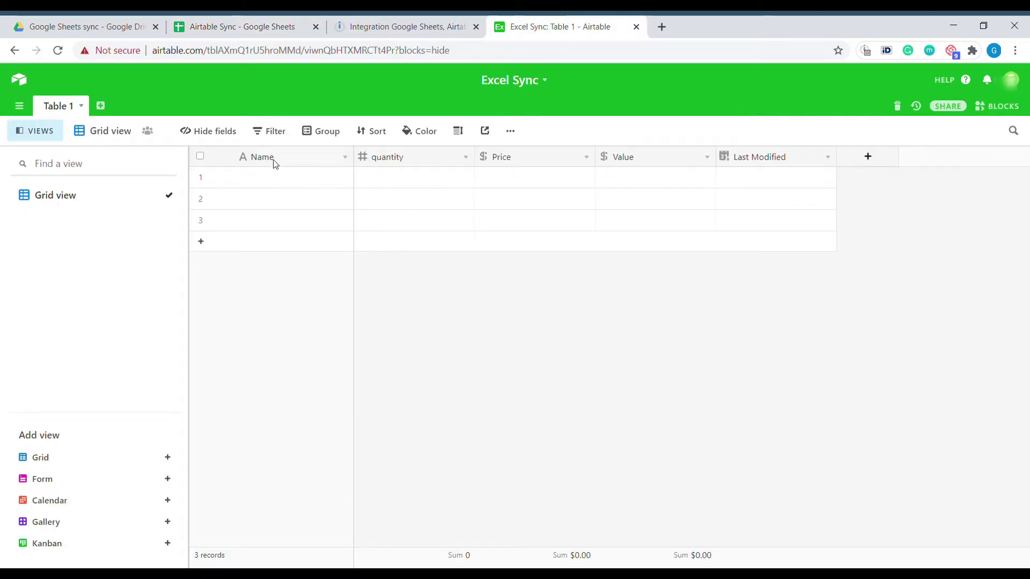
# Step: In Integromat, set the Search records formula to {Name}= followed by the Google Sheets row value A, and save the module
pyautogui.click(382, 21)
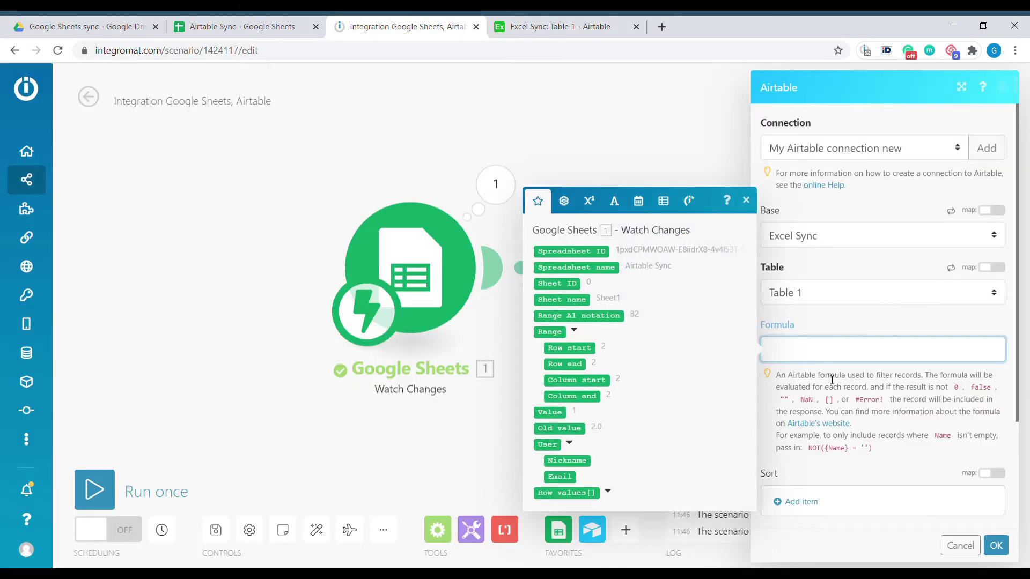
pyautogui.write('ame}=')
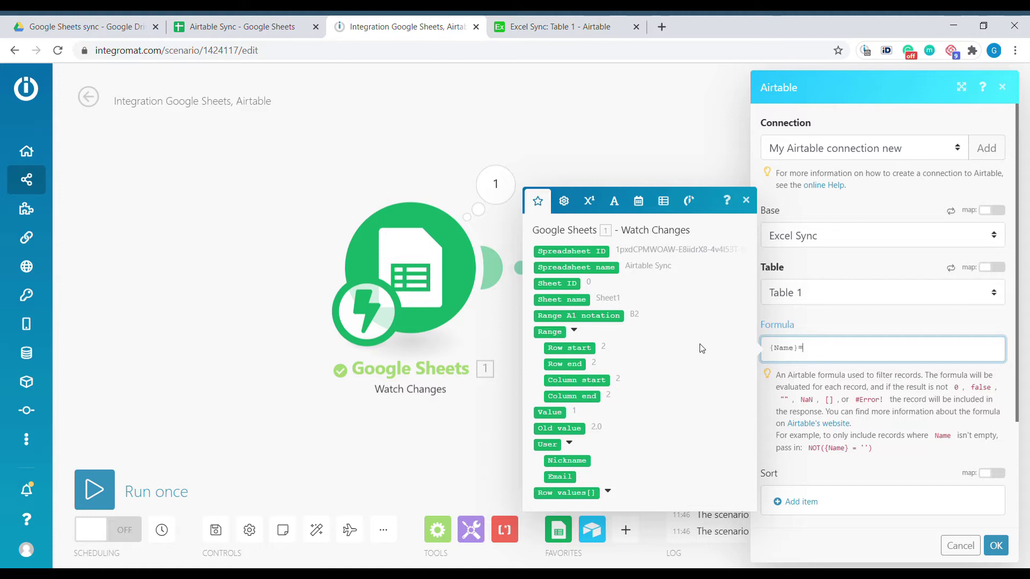
pyautogui.click(608, 492)
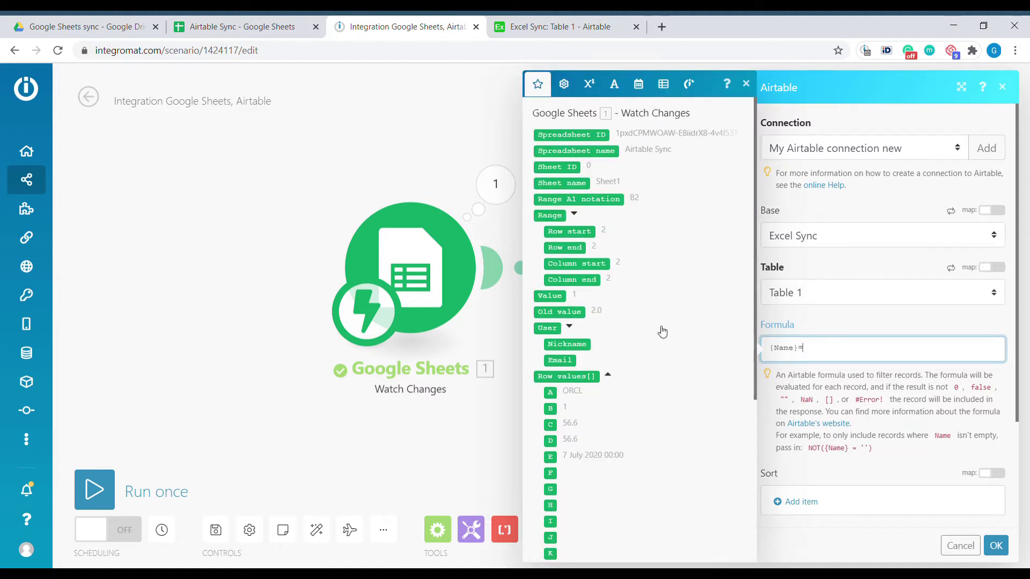
pyautogui.click(550, 392)
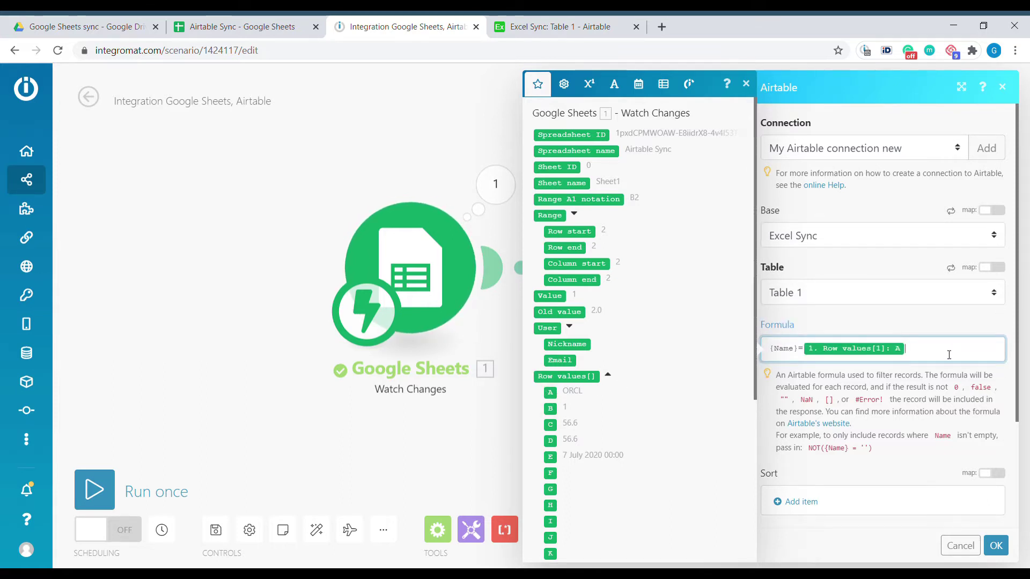
pyautogui.scroll(-3, 949, 355)
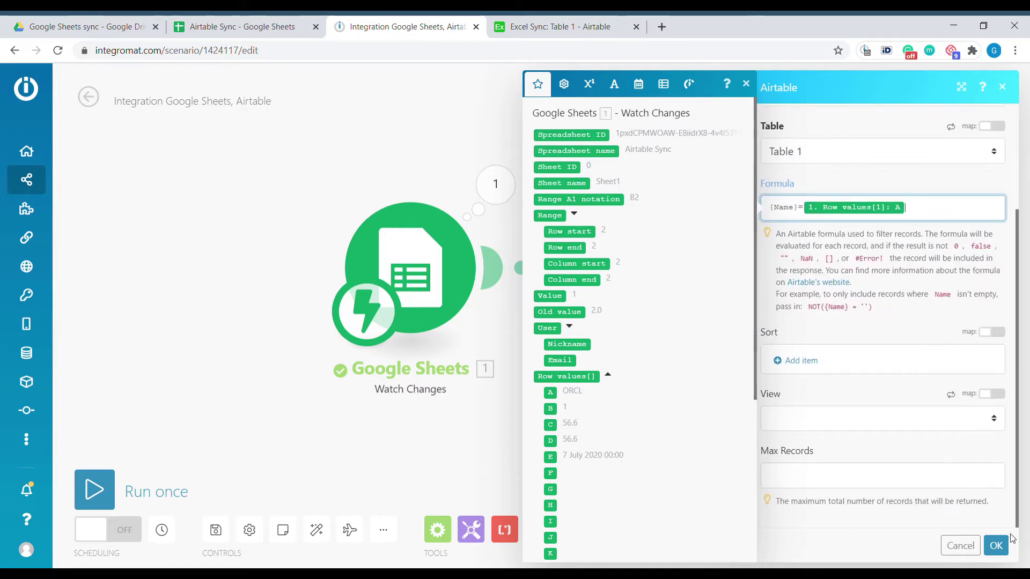
pyautogui.click(995, 545)
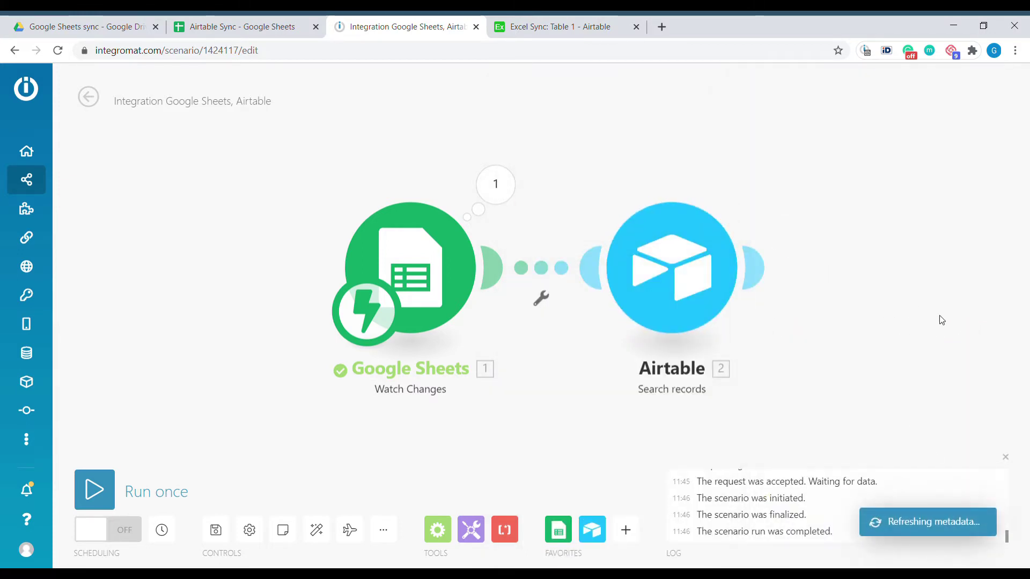
# Step: Add a Router after the Airtable Search records module
pyautogui.moveTo(904, 295); pyautogui.dragTo(678, 300)
pyautogui.moveTo(558, 279)
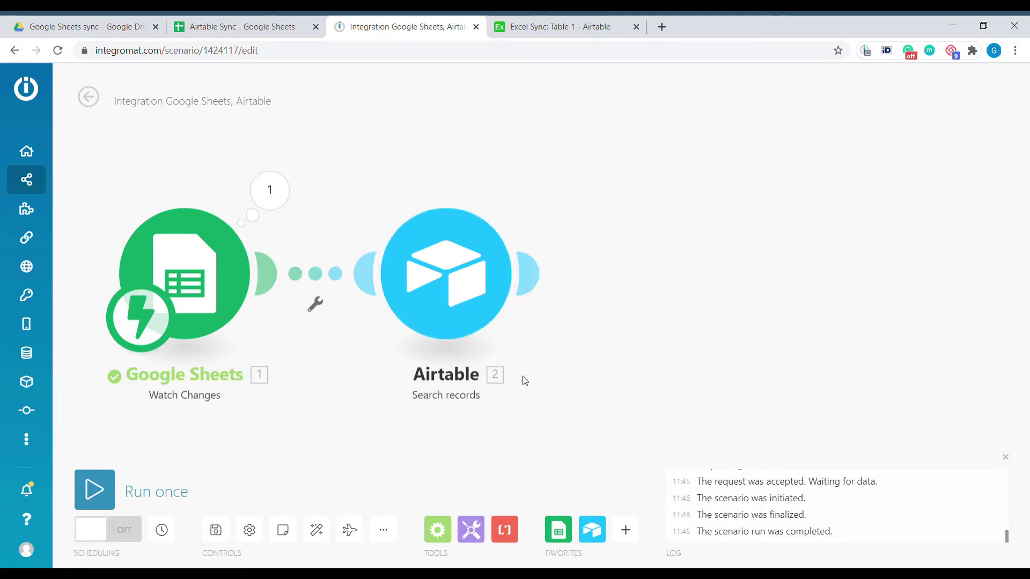
pyautogui.click(437, 530)
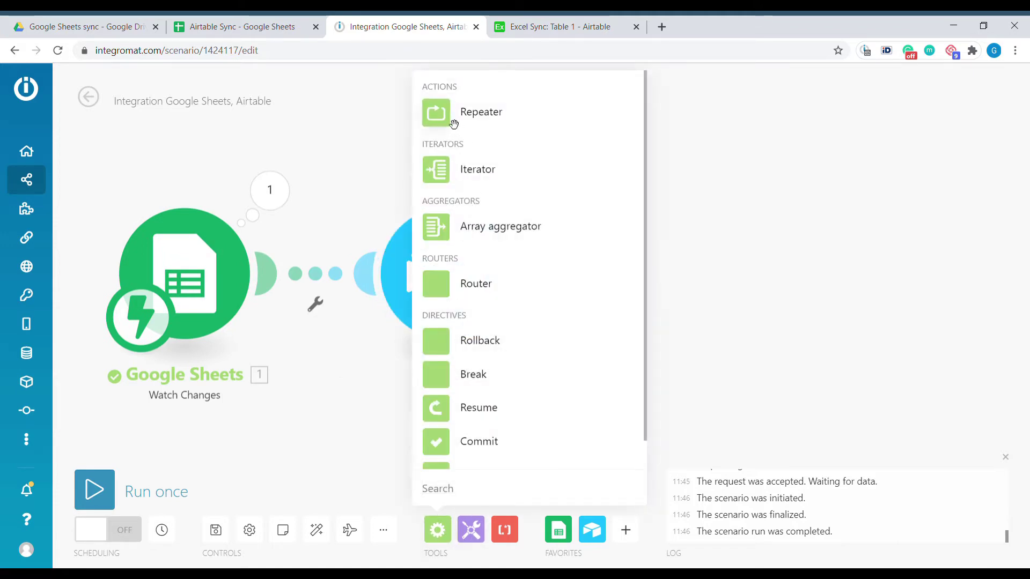
pyautogui.click(479, 284)
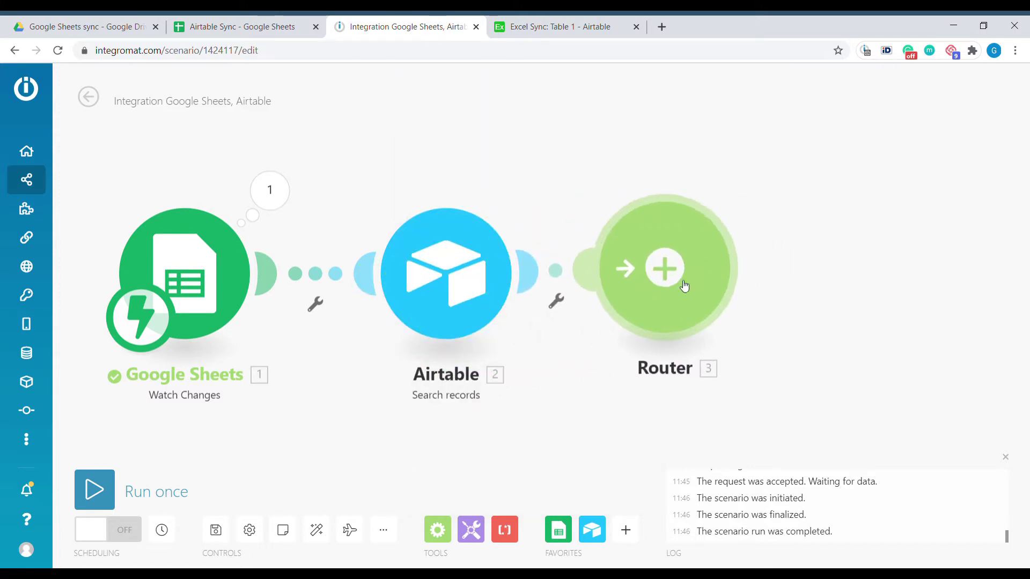
# Step: Add an Airtable Update a record module on the router's first route
pyautogui.moveTo(828, 273); pyautogui.dragTo(654, 331)
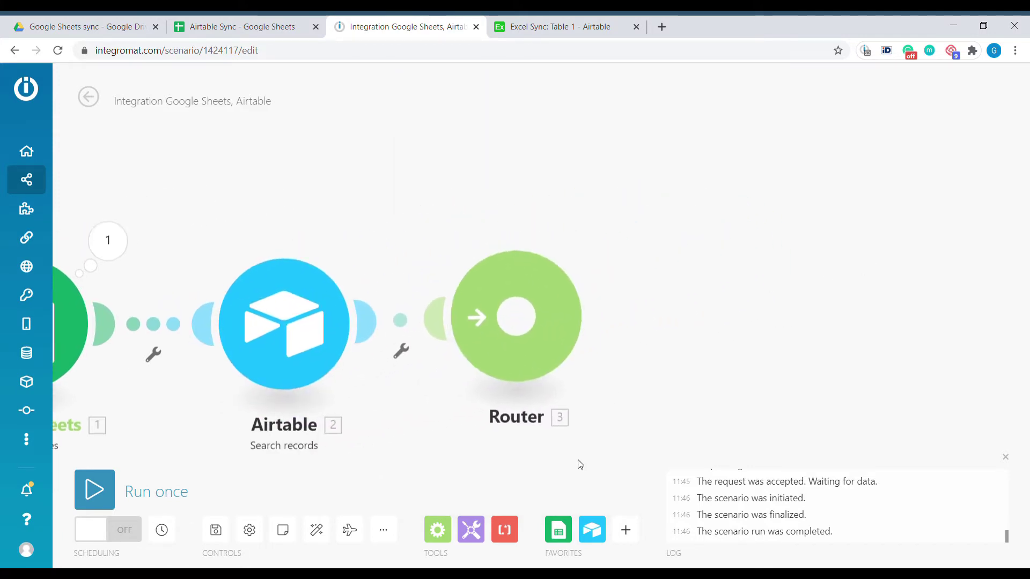
pyautogui.click(591, 530)
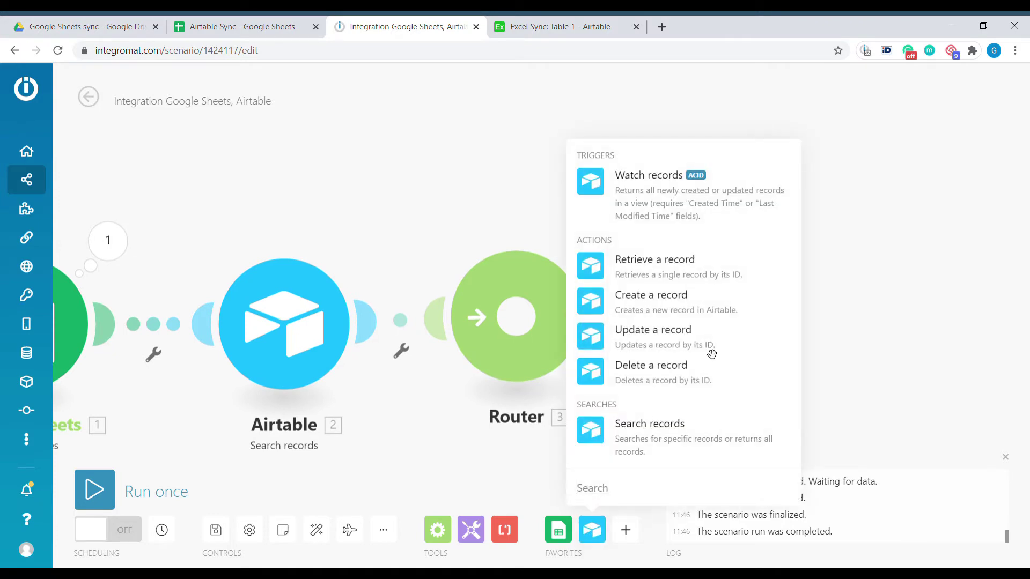
pyautogui.click(661, 348)
pyautogui.click(752, 195)
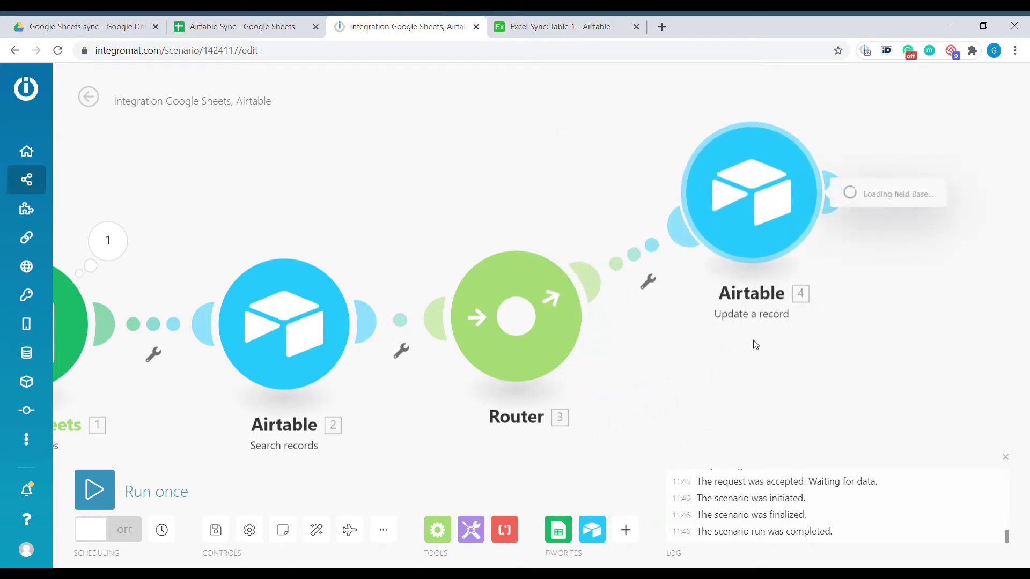
# Step: Add an Airtable Create a record module on a second route of the router, below Update a record
pyautogui.click(591, 530)
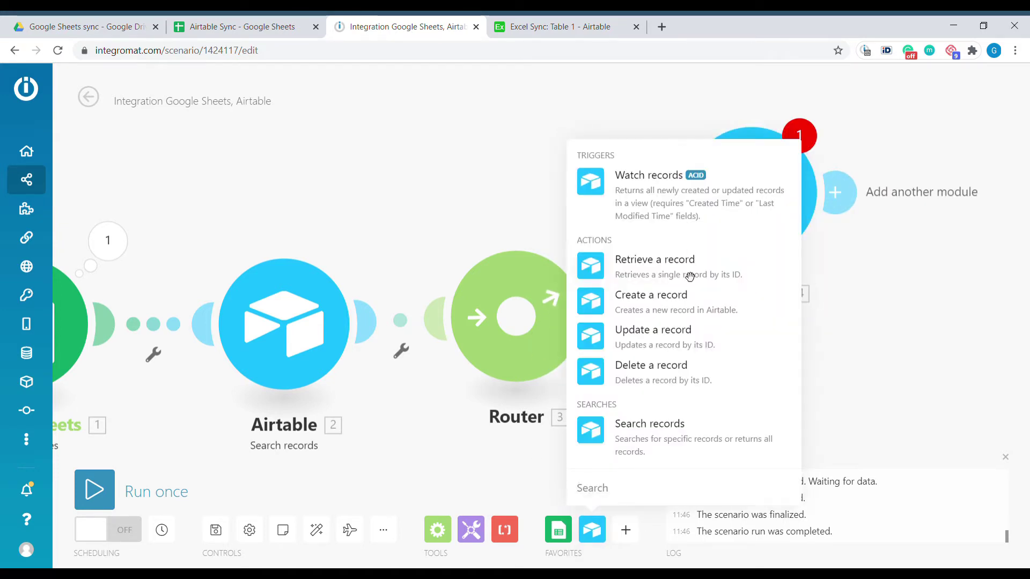
pyautogui.click(645, 308)
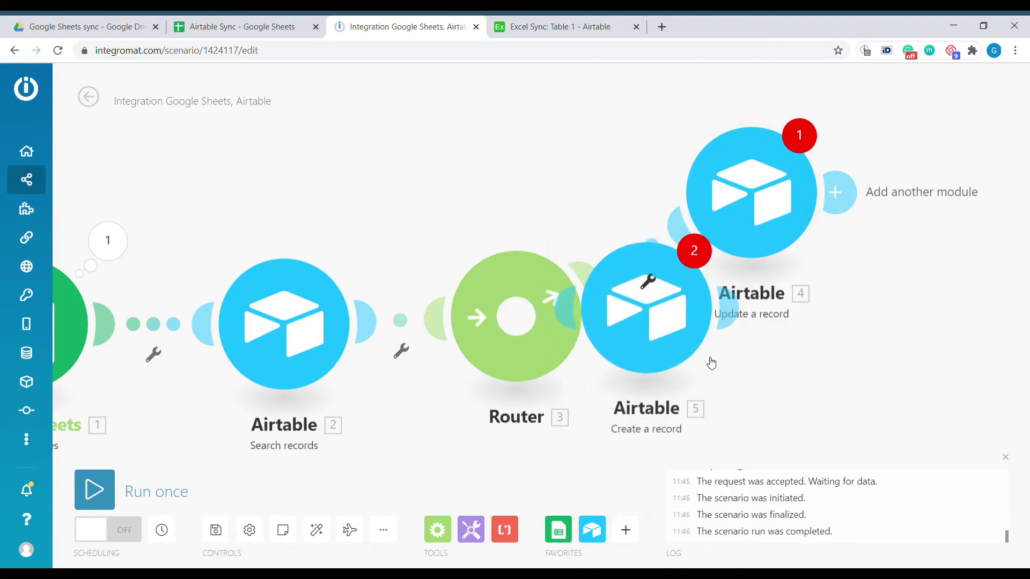
pyautogui.click(770, 401)
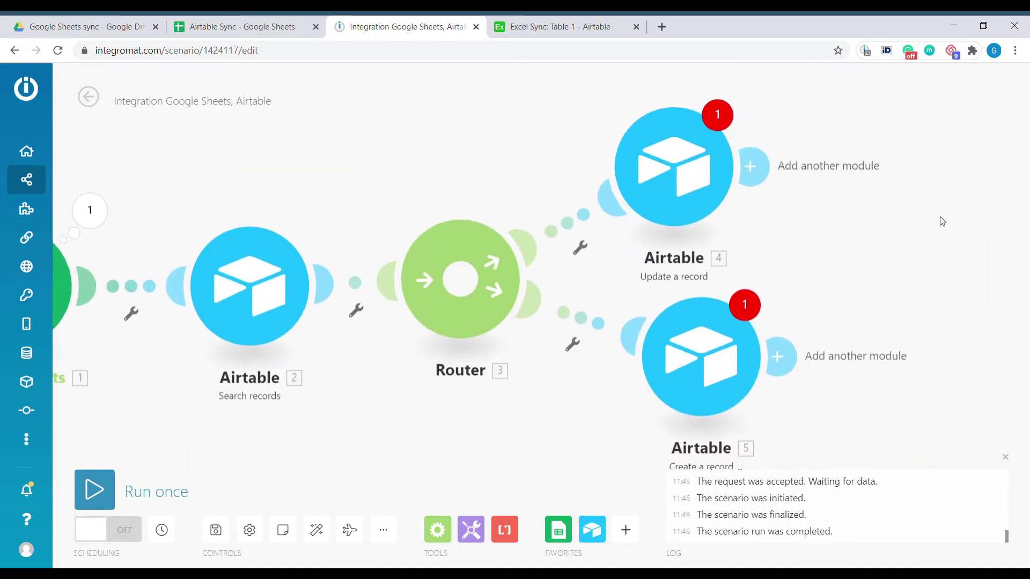
# Step: Add a filter on the route to Update a record: the search's Total number of bundles Not equal to 0
pyautogui.moveTo(652, 204); pyautogui.dragTo(697, 188)
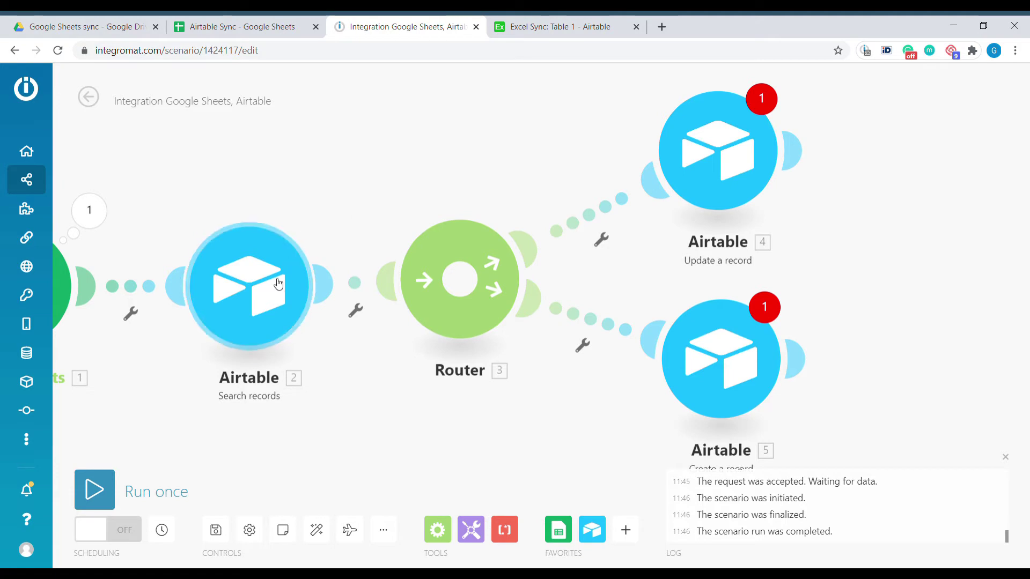
pyautogui.click(598, 209)
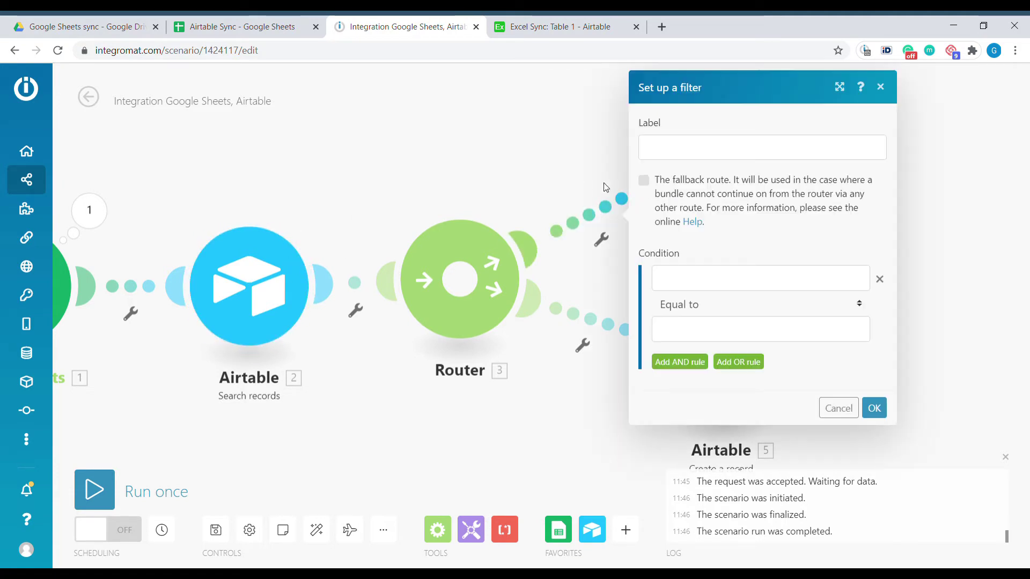
pyautogui.click(702, 280)
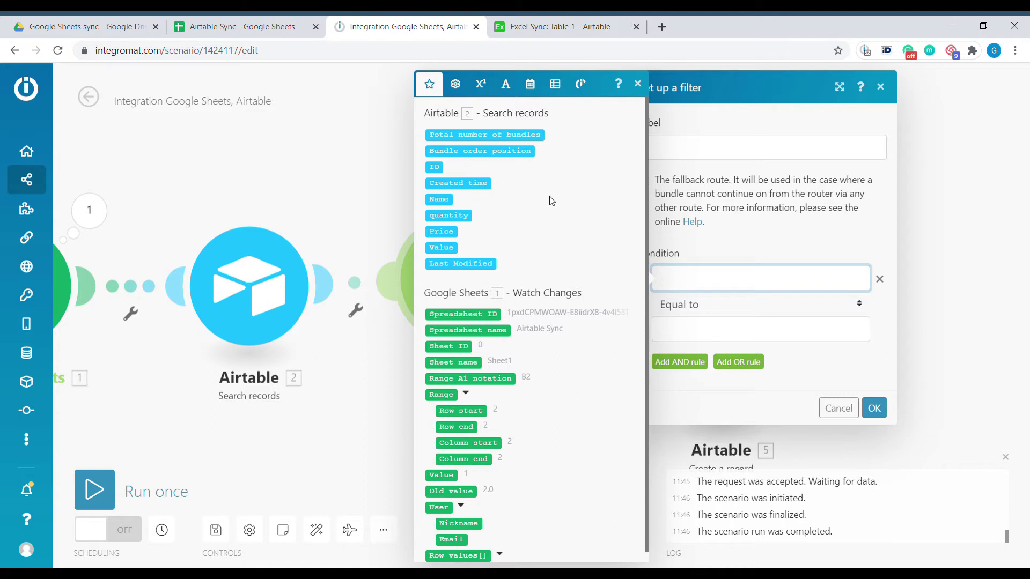
pyautogui.click(485, 135)
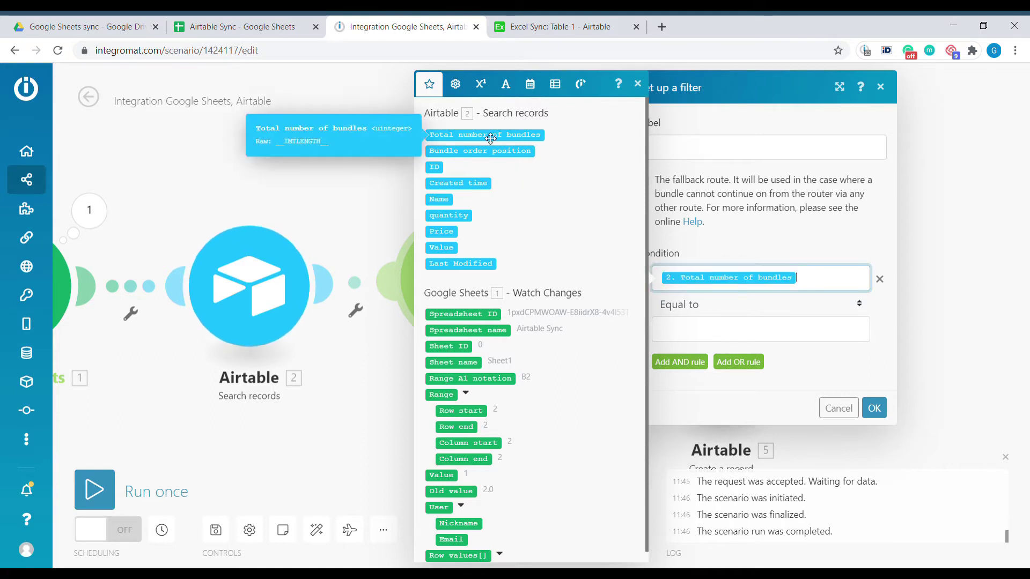
pyautogui.click(724, 329)
pyautogui.click(685, 305)
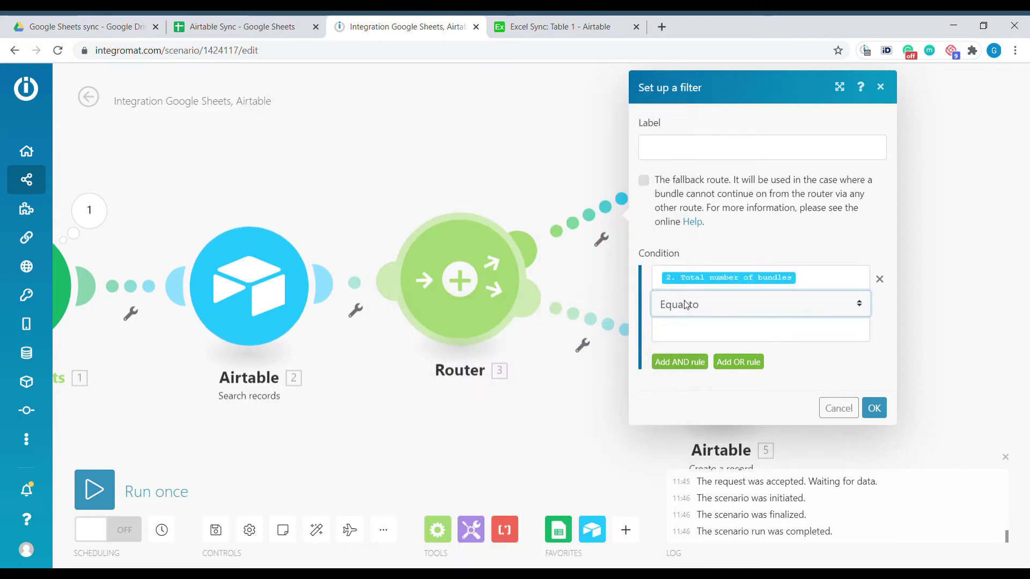
pyautogui.press('Down')
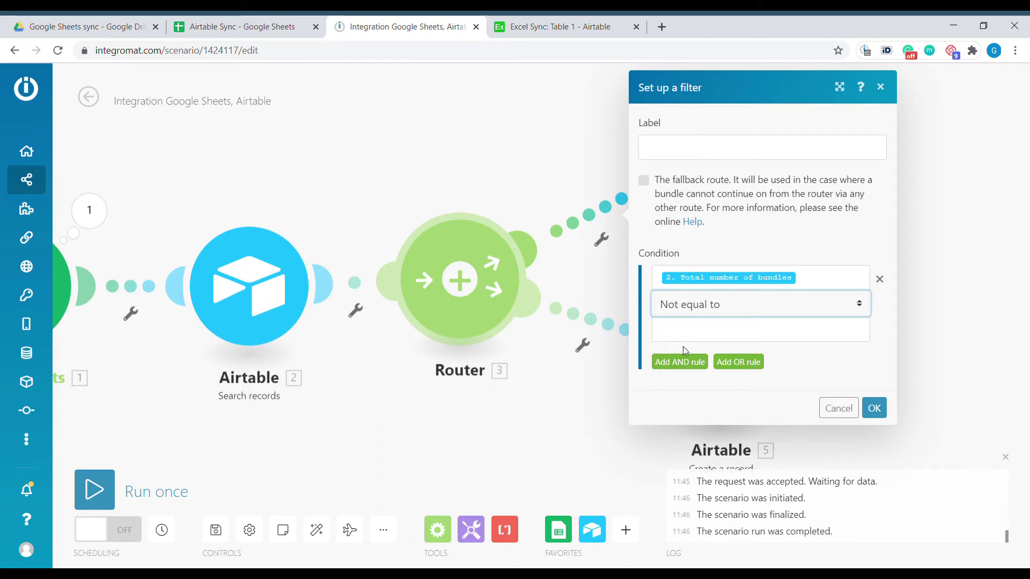
pyautogui.click(672, 332)
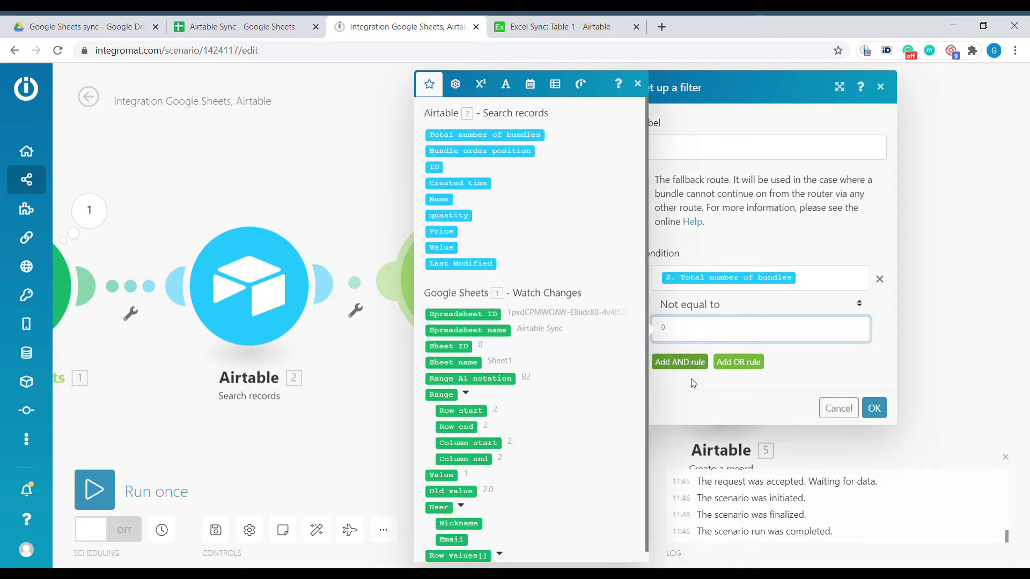
pyautogui.click(874, 409)
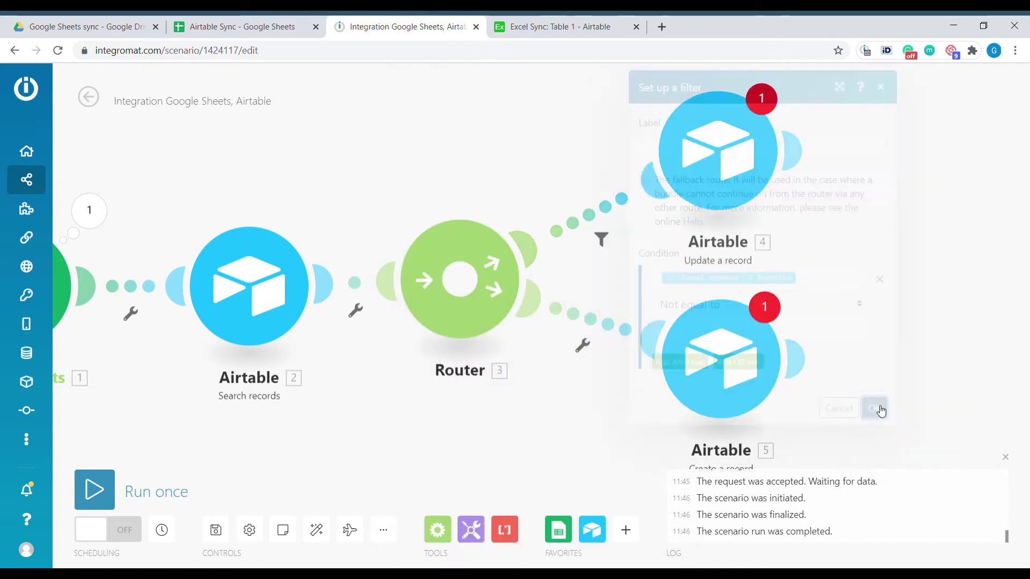
# Step: Add a filter on the route to Create a record: the search's Total number of bundles Equal to 0
pyautogui.click(590, 321)
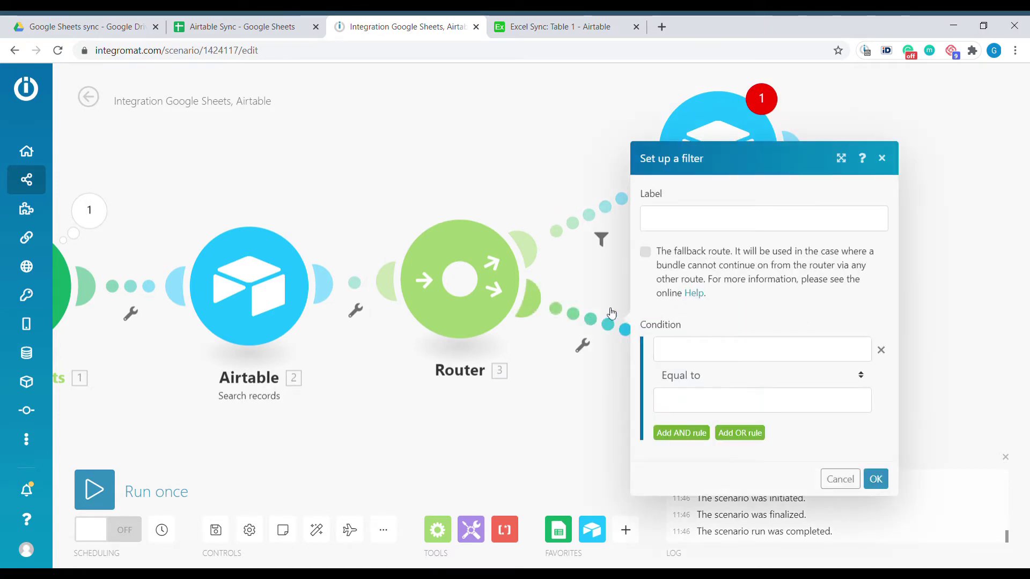
pyautogui.click(713, 351)
pyautogui.click(474, 135)
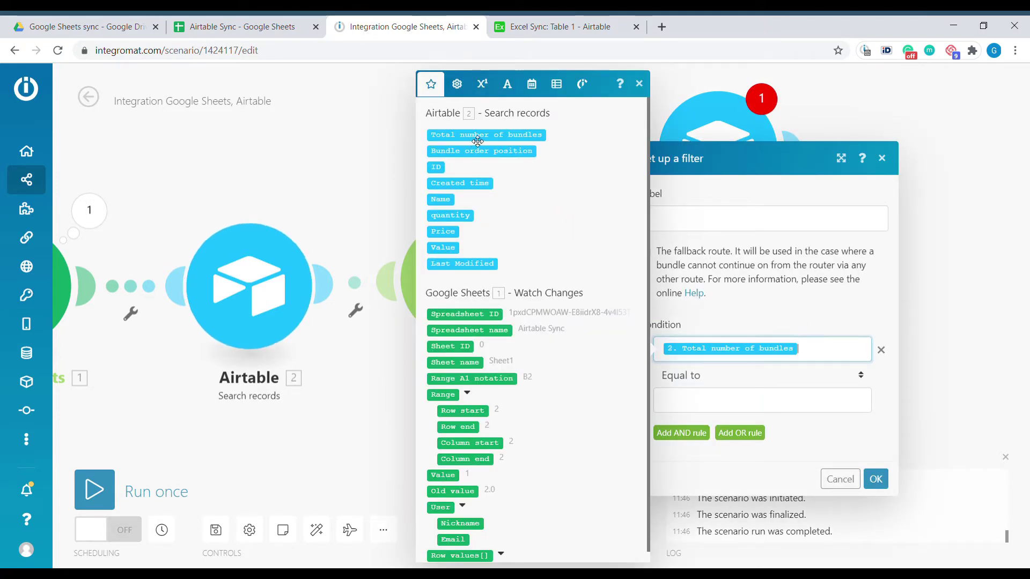
pyautogui.click(743, 397)
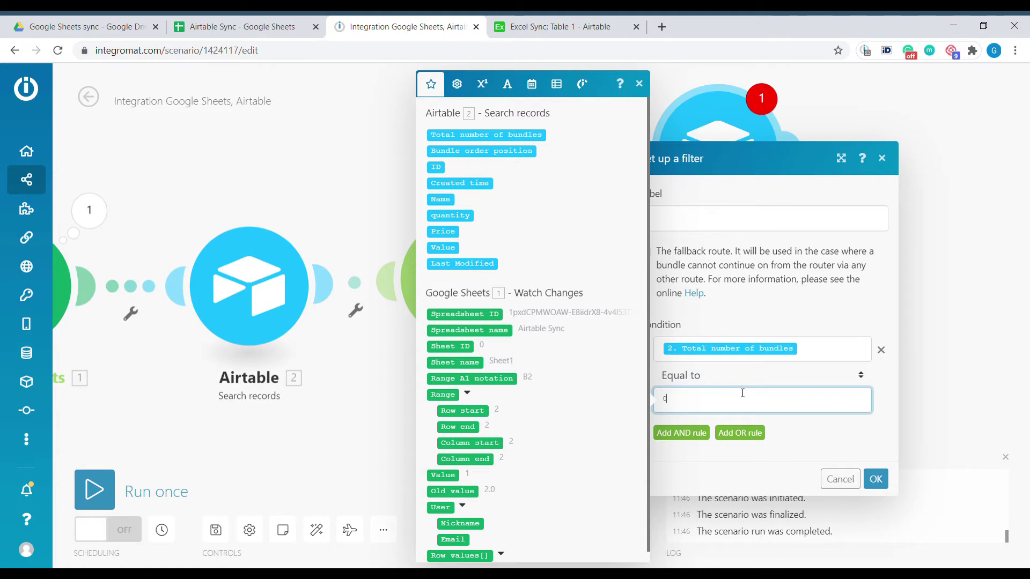
pyautogui.click(875, 479)
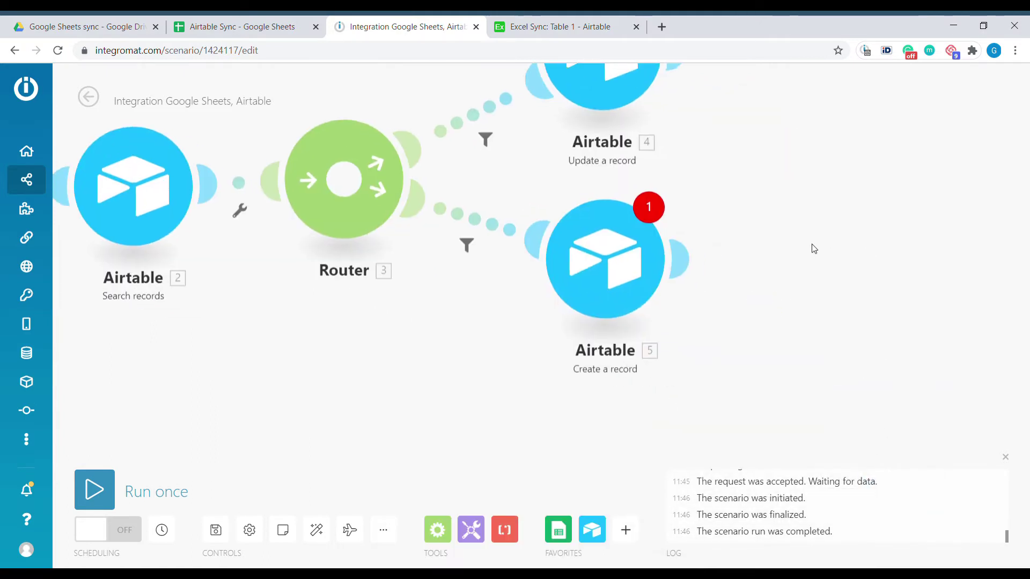
# Step: Set the Create a record module to My Airtable connection new, base Excel Sync and Table 1
pyautogui.moveTo(605, 296); pyautogui.dragTo(619, 301)
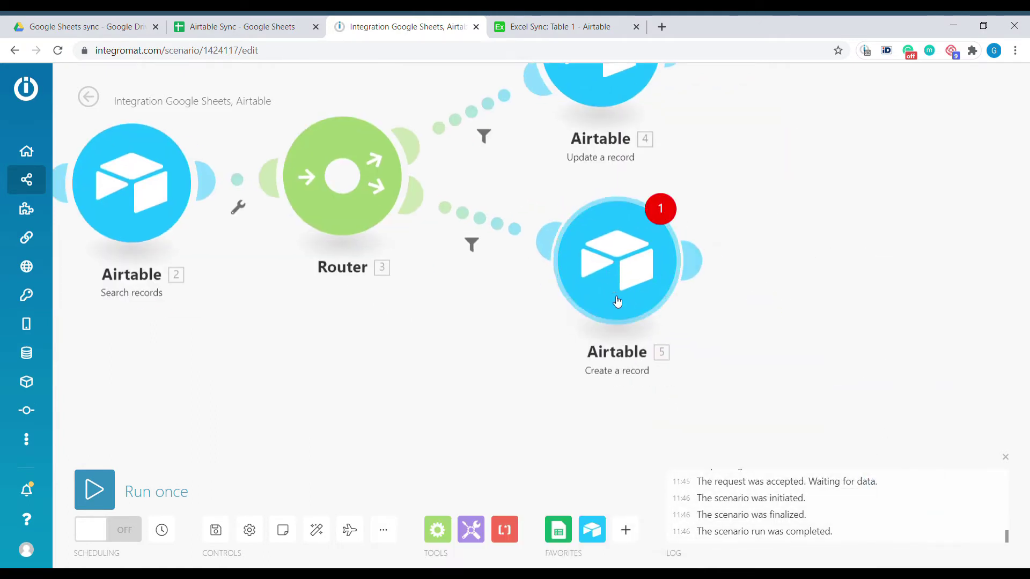
pyautogui.click(626, 262)
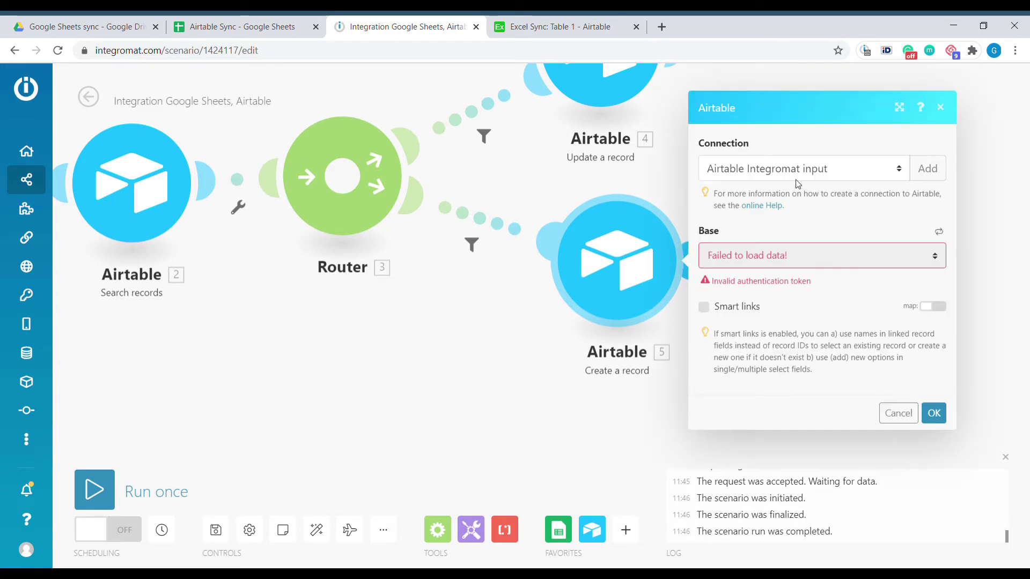
pyautogui.click(797, 184)
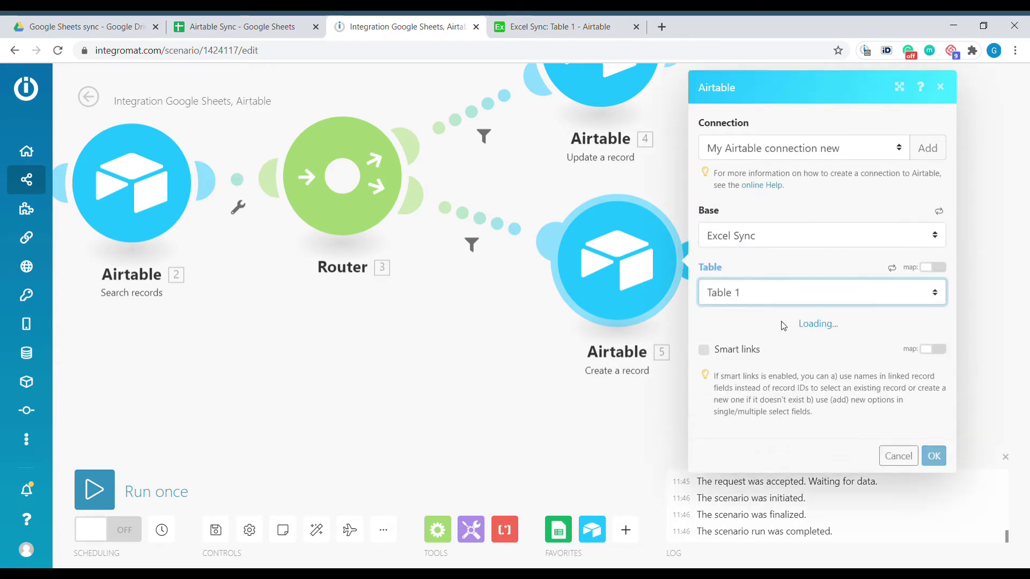
# Step: In Create a record, map Name to the Google Sheets row value A and quantity to row value B
pyautogui.scroll(-3, 783, 325)
pyautogui.click(790, 249)
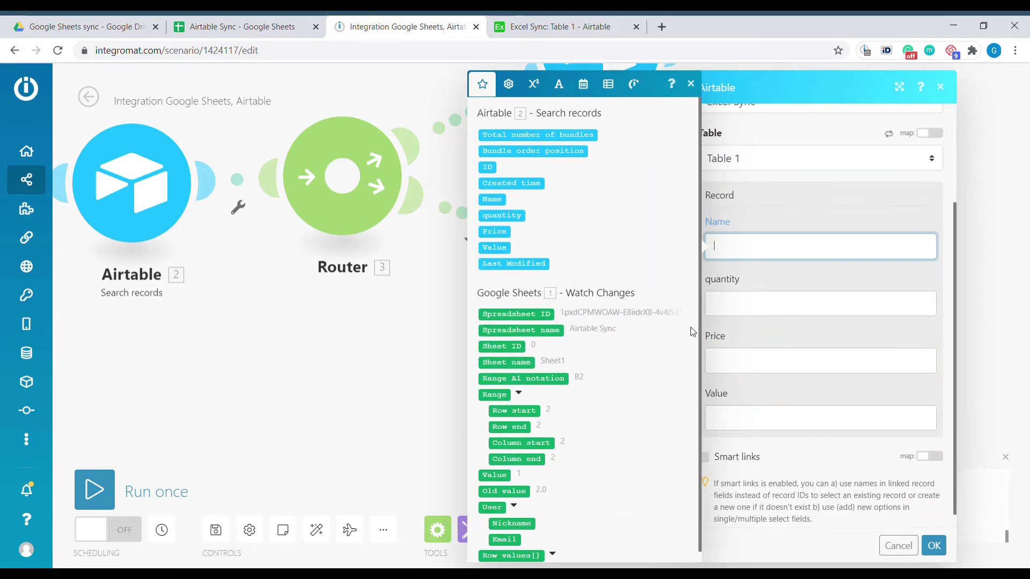
pyautogui.scroll(-1, 557, 429)
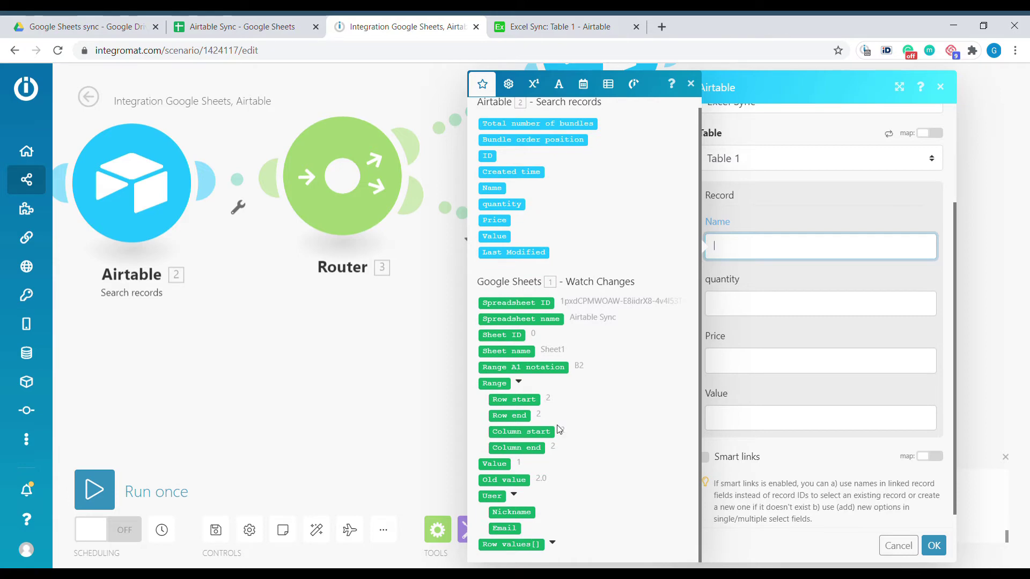
pyautogui.click(553, 544)
pyautogui.click(515, 293)
pyautogui.scroll(-1, 541, 376)
pyautogui.click(553, 542)
pyautogui.click(503, 312)
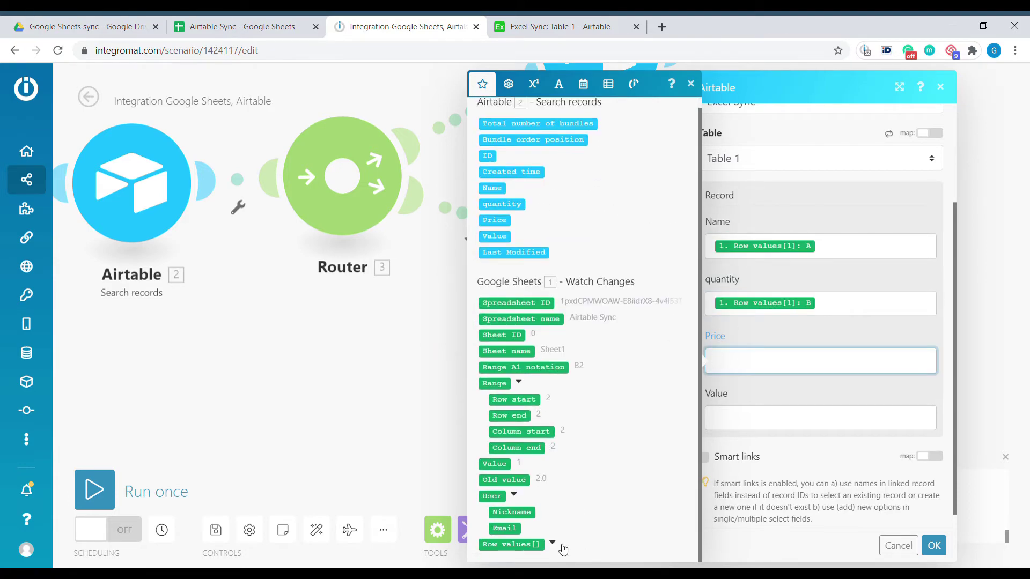
# Step: Map Price to row value C and Value to row value D, and save the Create a record module
pyautogui.click(561, 546)
pyautogui.click(502, 328)
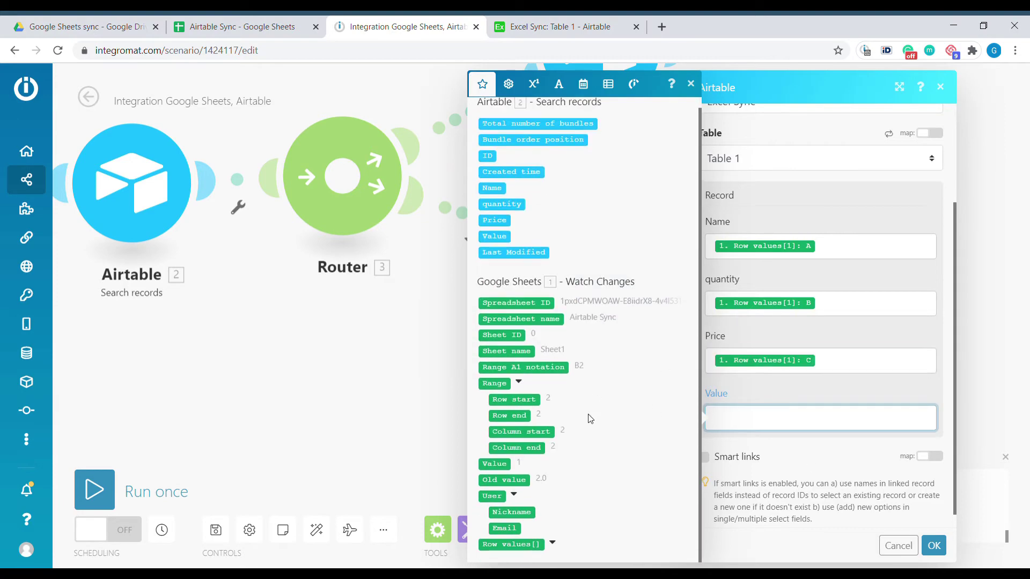
pyautogui.click(553, 543)
pyautogui.click(501, 343)
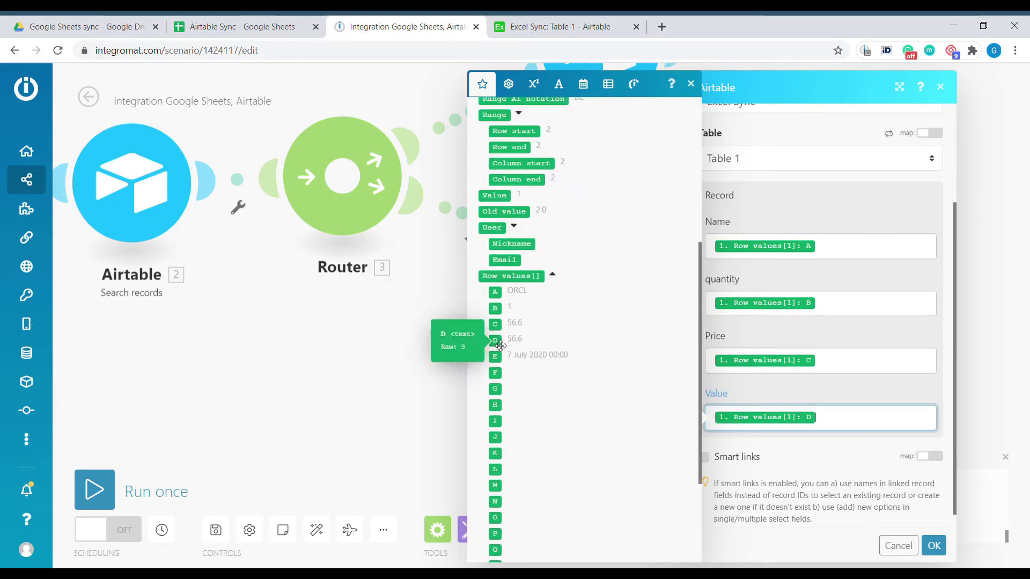
pyautogui.click(935, 544)
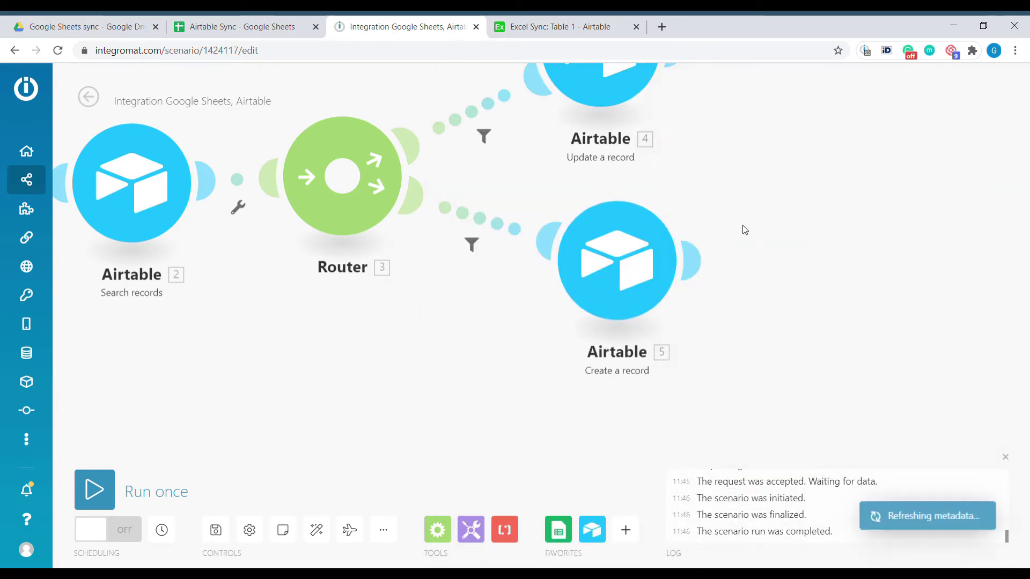
# Step: Set Update a record to My Airtable connection new, base Excel Sync and Table 1, with the Search records ID as its Record Id
pyautogui.click(729, 173)
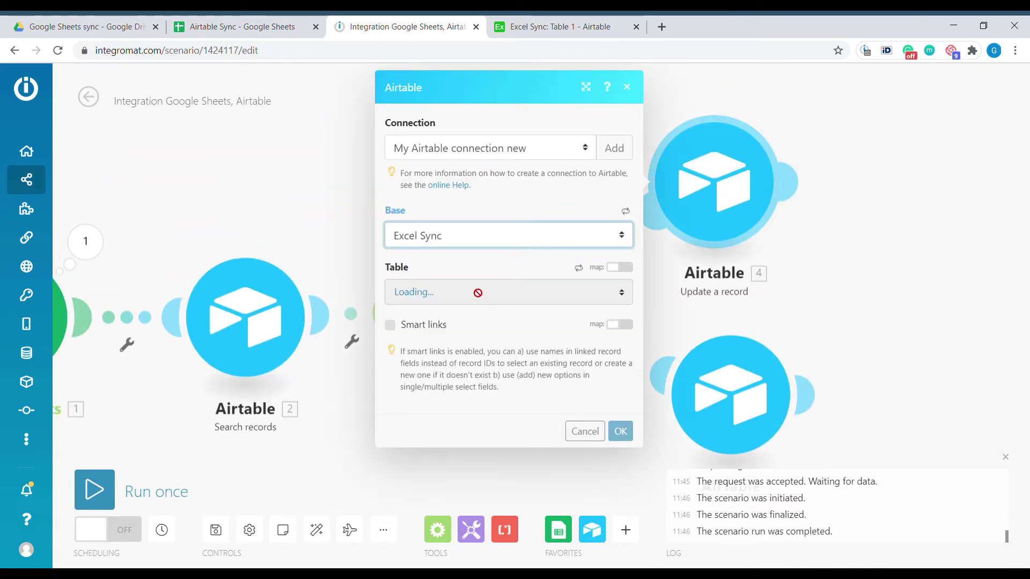
pyautogui.click(474, 296)
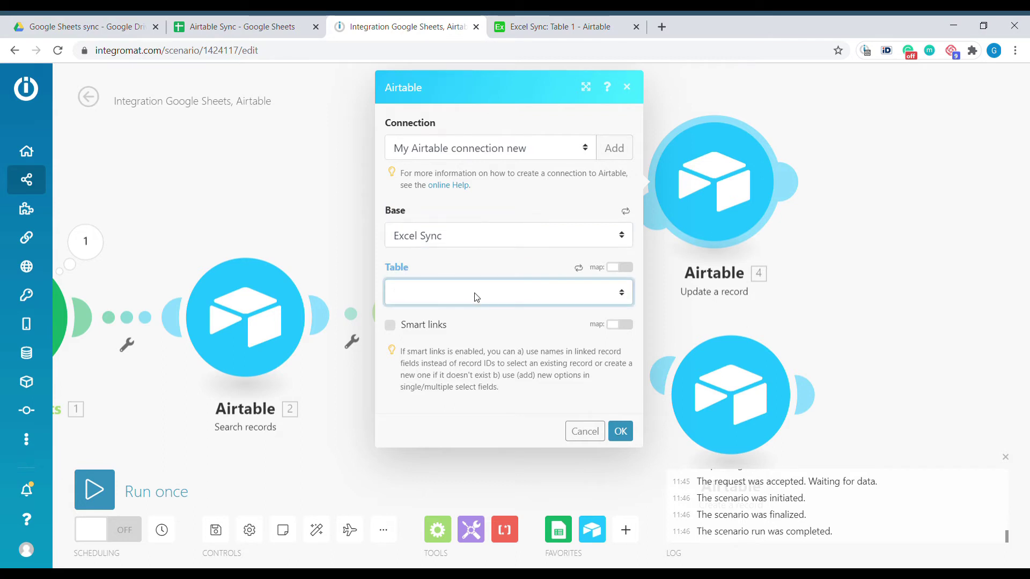
pyautogui.click(461, 330)
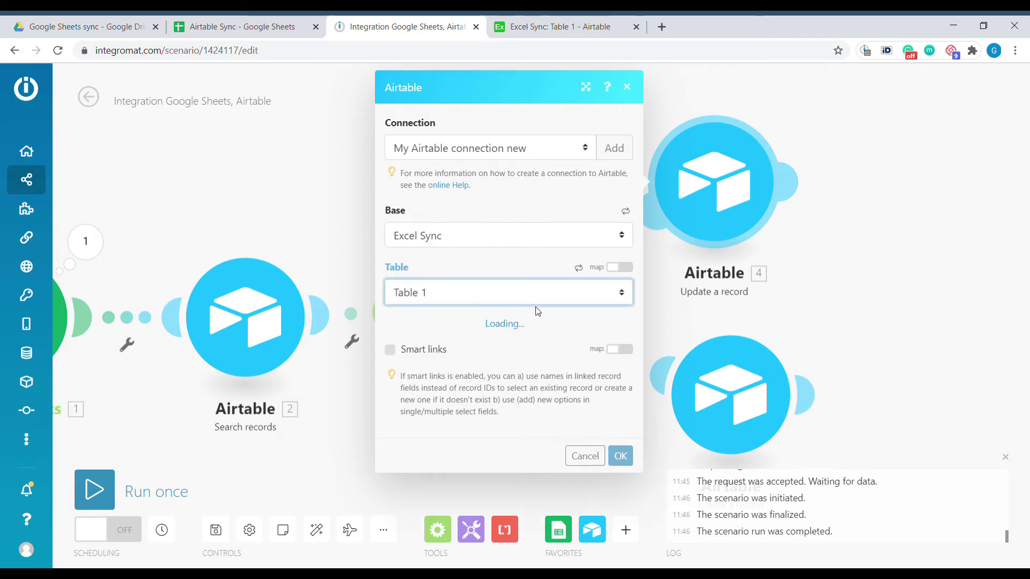
pyautogui.scroll(-1, 492, 296)
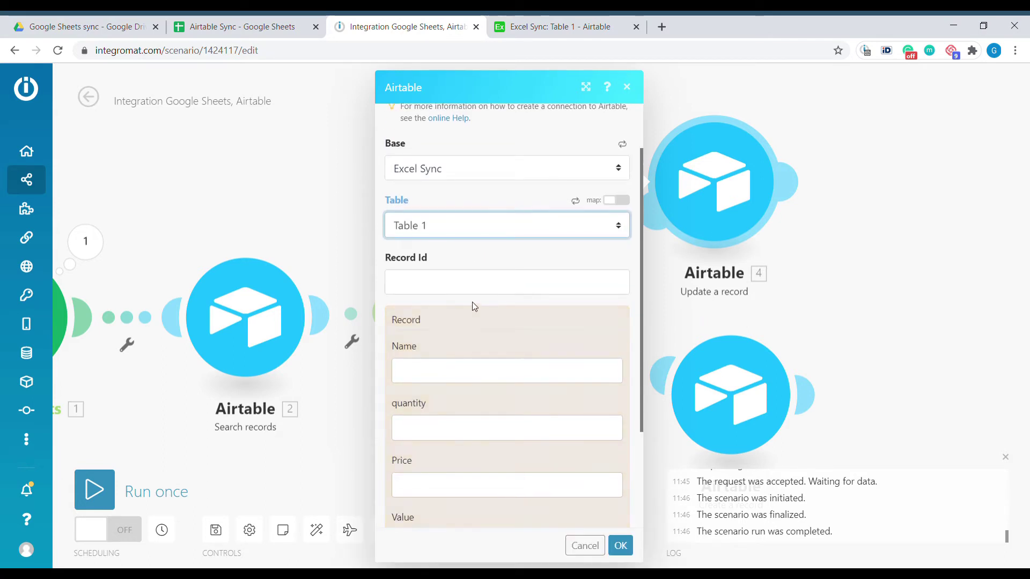
pyautogui.click(450, 290)
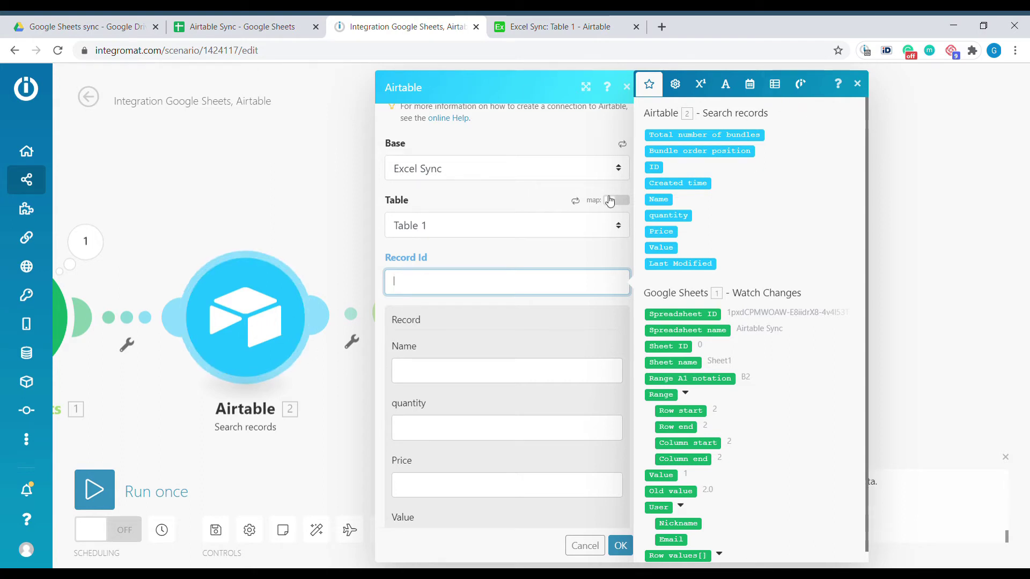
pyautogui.click(655, 167)
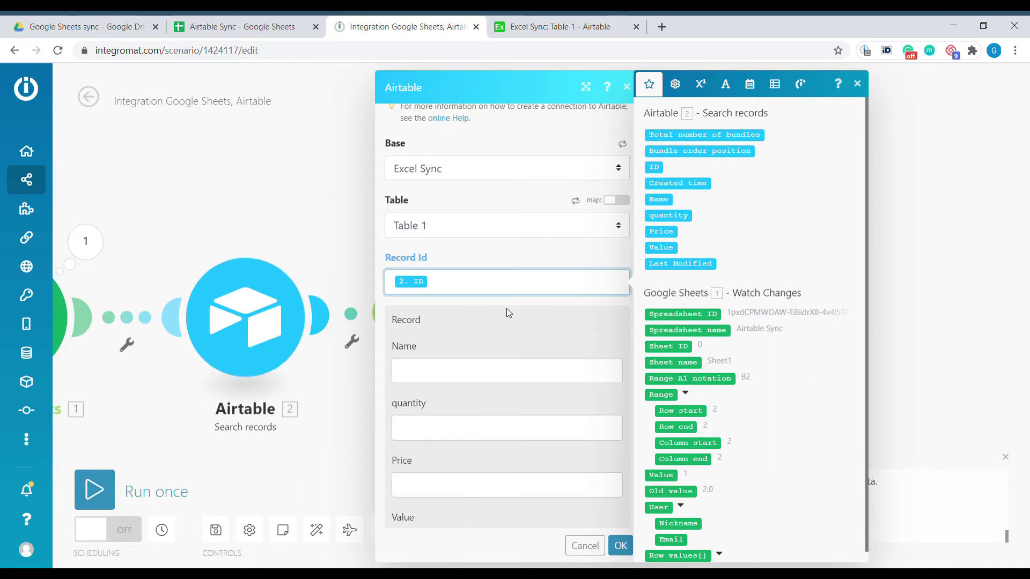
# Step: In Update a record, leave Name empty and map quantity to the Google Sheets row value B and Price to row value C
pyautogui.scroll(-3, 506, 308)
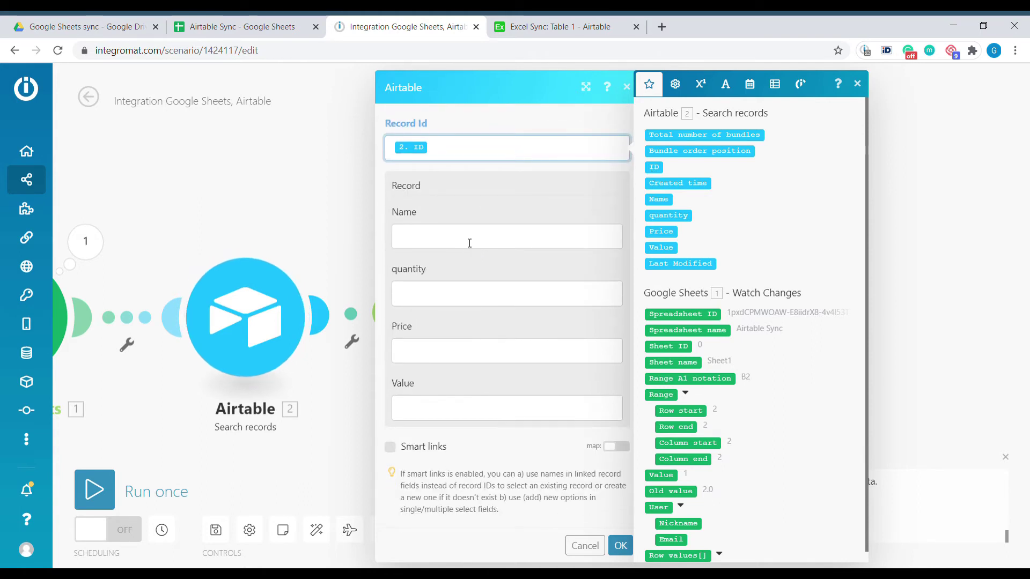
pyautogui.click(424, 239)
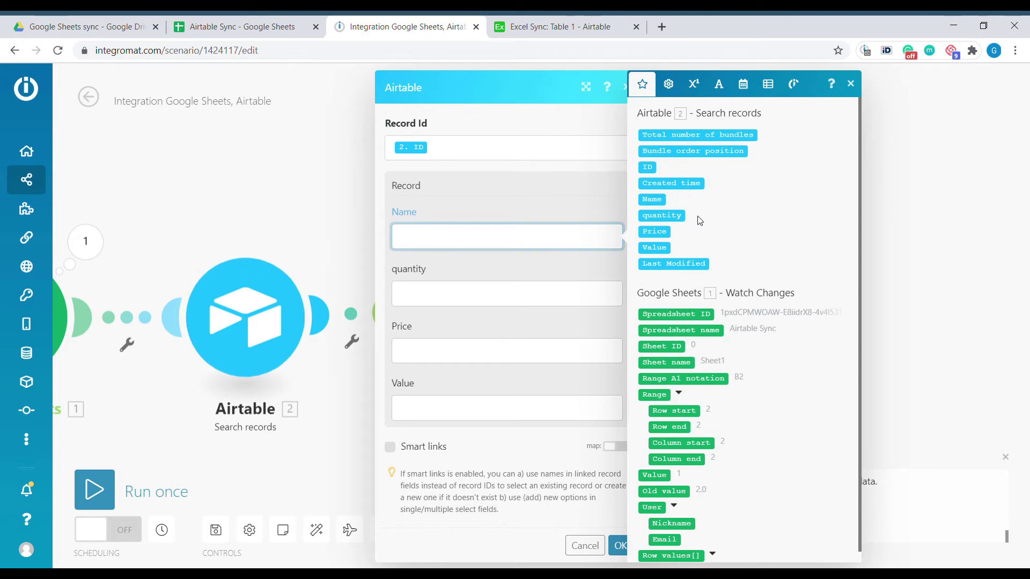
pyautogui.press('Tab')
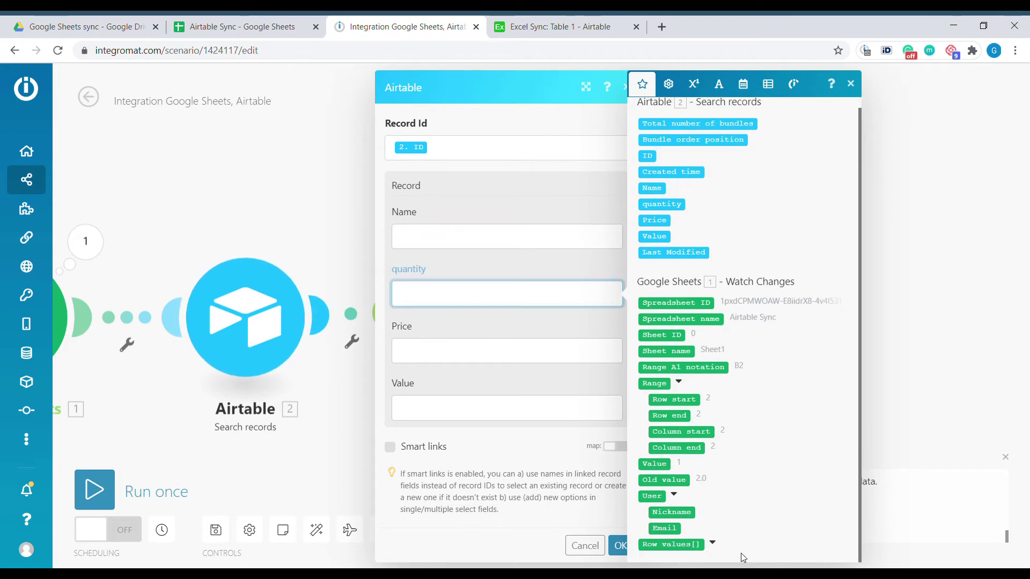
pyautogui.click(712, 544)
pyautogui.scroll(-6, 735, 483)
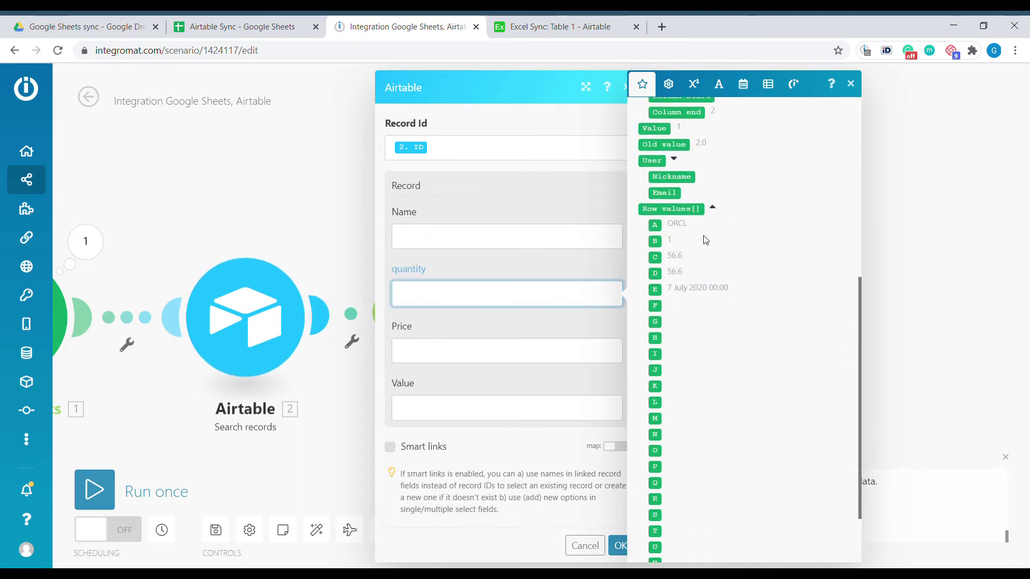
pyautogui.click(655, 241)
pyautogui.click(463, 360)
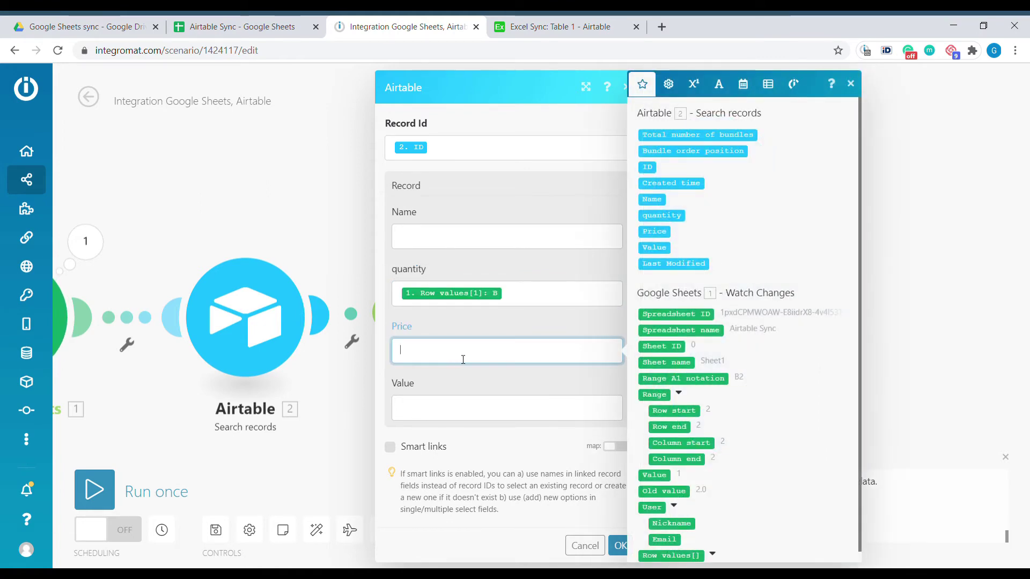
pyautogui.click(712, 545)
pyautogui.scroll(-7, 710, 322)
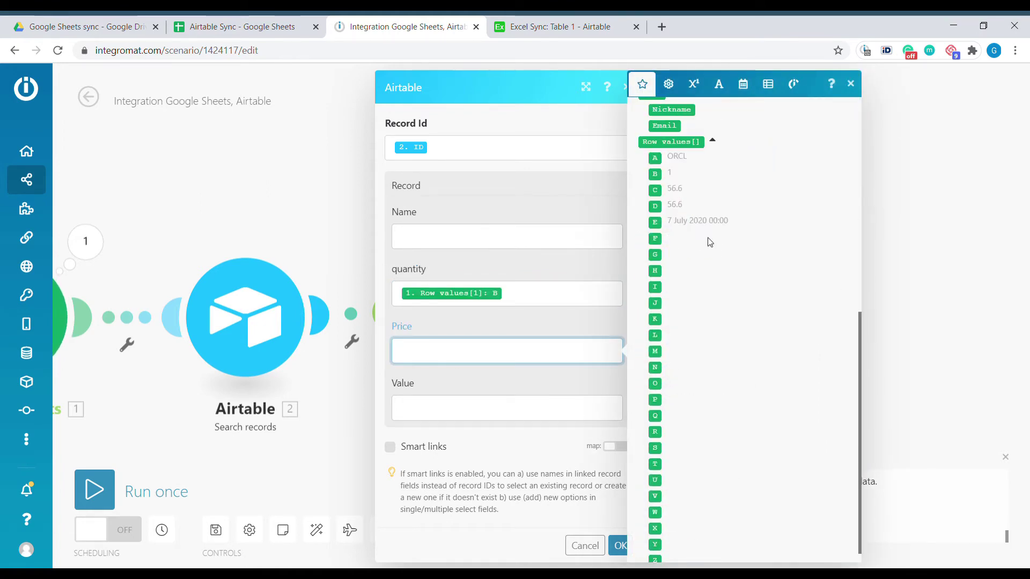
pyautogui.click(654, 190)
# Step: Map Value to the Google Sheets row value D and save the Update a record module
pyautogui.click(536, 408)
pyautogui.click(712, 545)
pyautogui.scroll(-7, 762, 376)
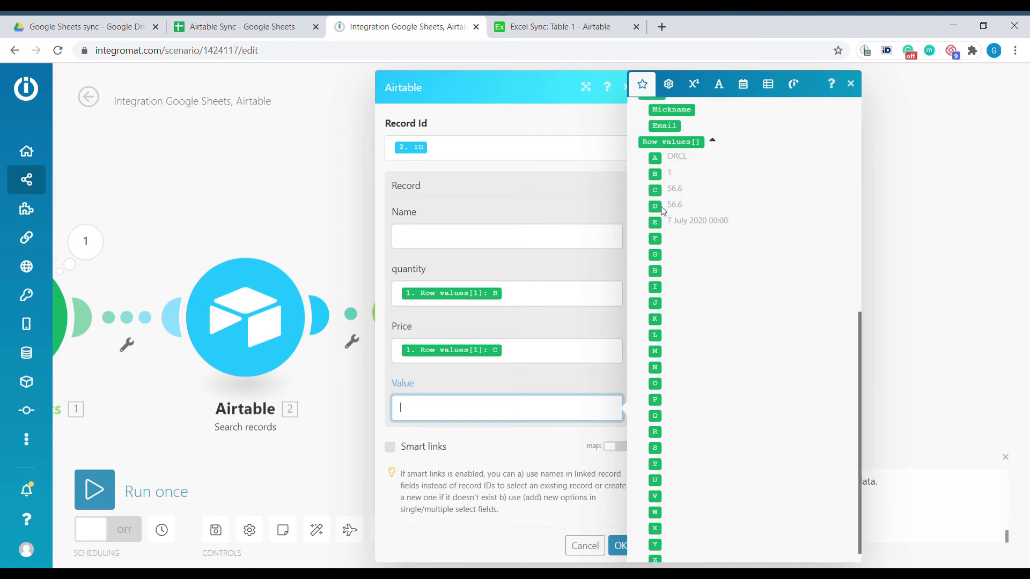
pyautogui.click(661, 208)
pyautogui.click(618, 546)
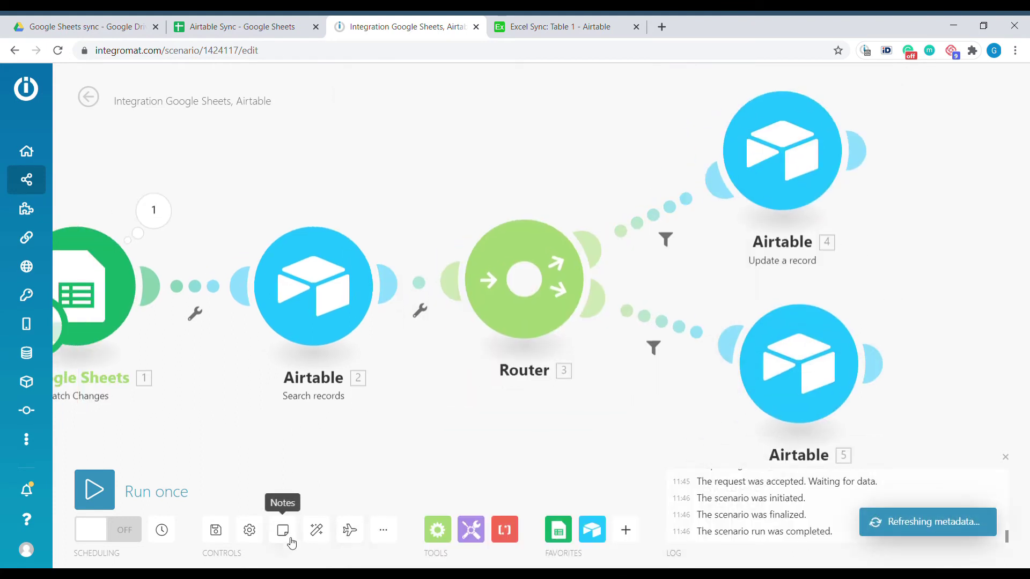
# Step: Auto-align the scenario's modules and save the scenario
pyautogui.click(316, 530)
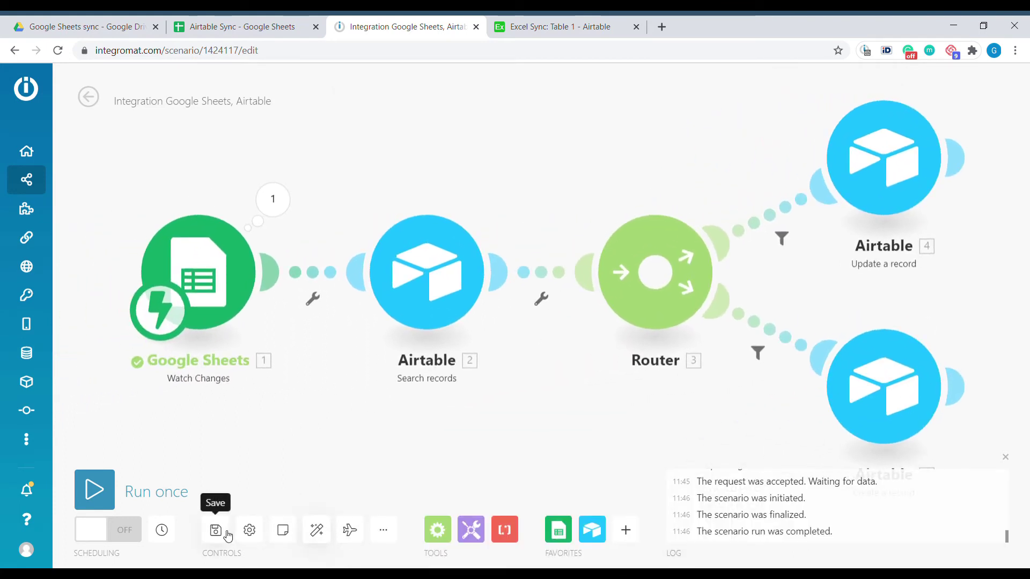
pyautogui.click(220, 532)
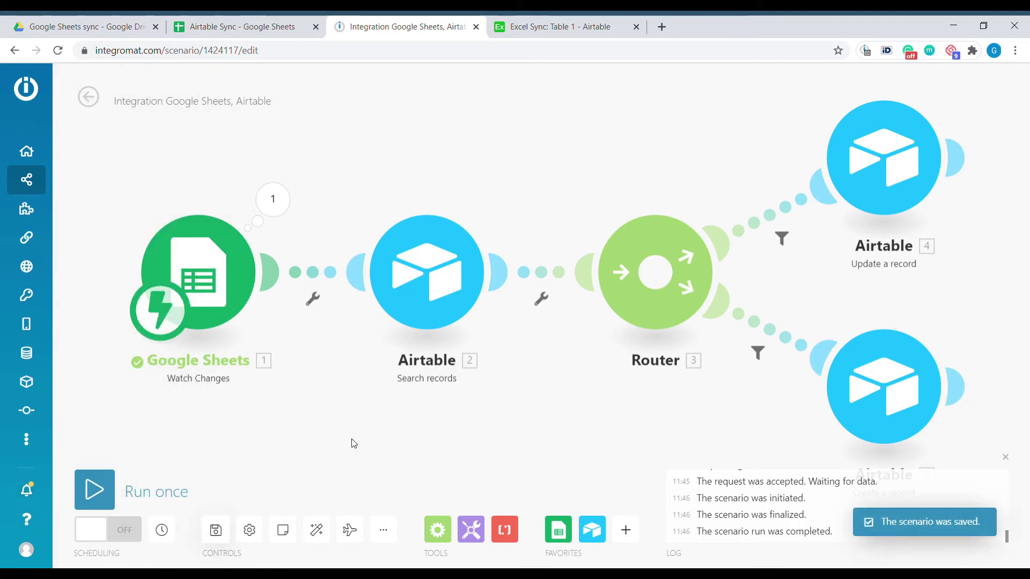
# Step: Run the scenario once, listening for new bundles, and set the ORCL quantity to 2 in the Airtable Sync sheet to trigger it
pyautogui.click(112, 493)
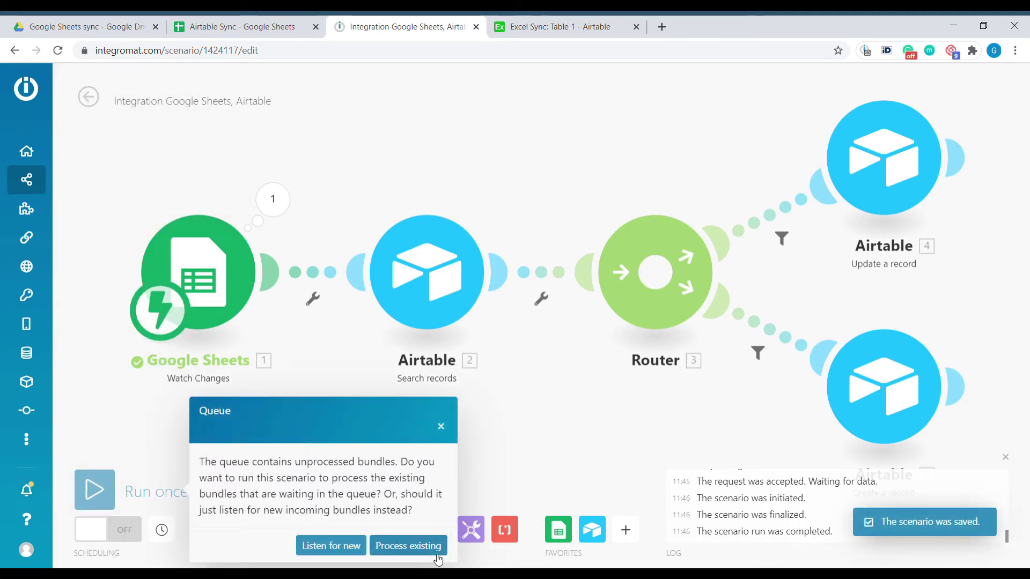
pyautogui.click(331, 545)
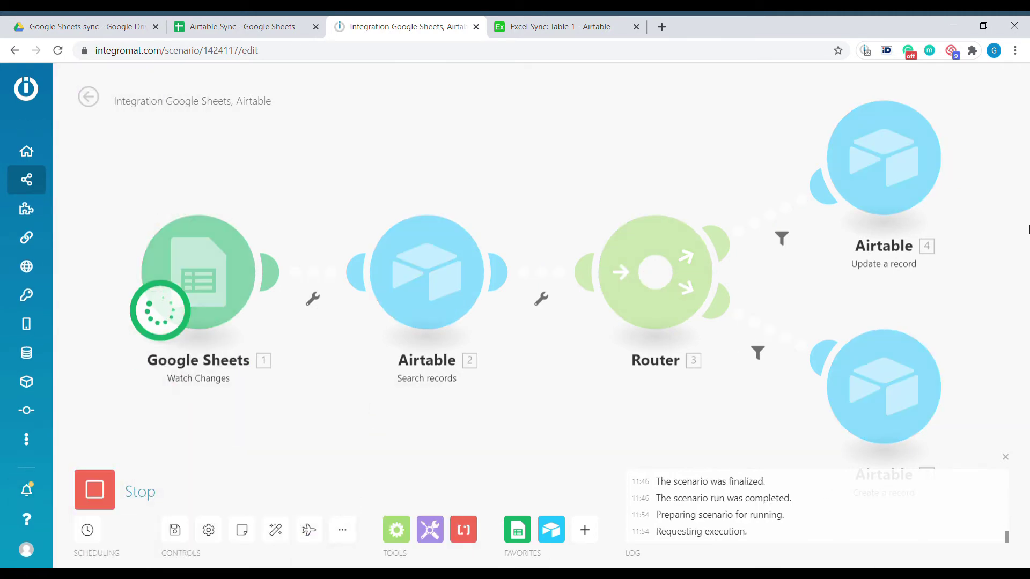
pyautogui.click(231, 26)
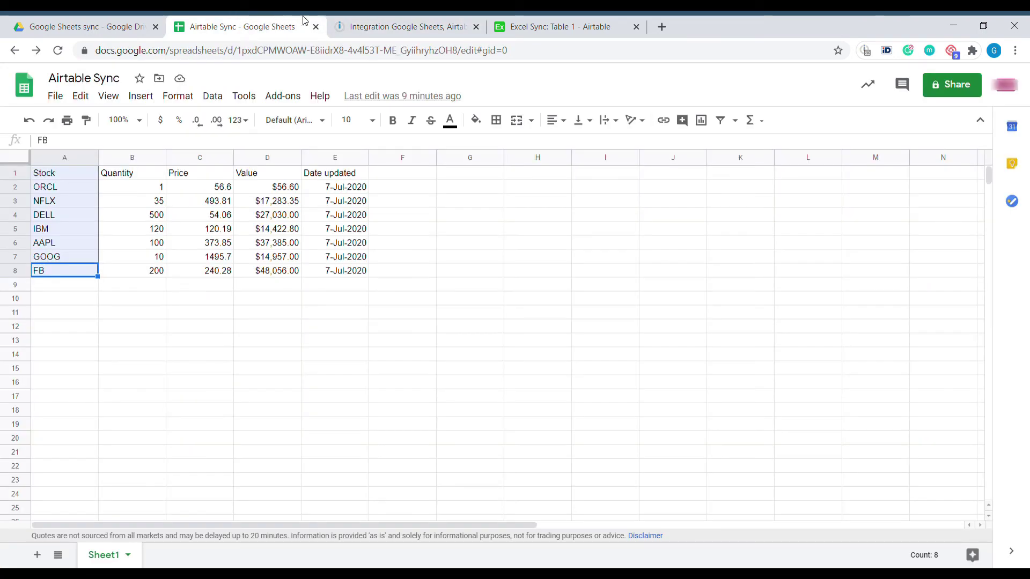
pyautogui.click(135, 187)
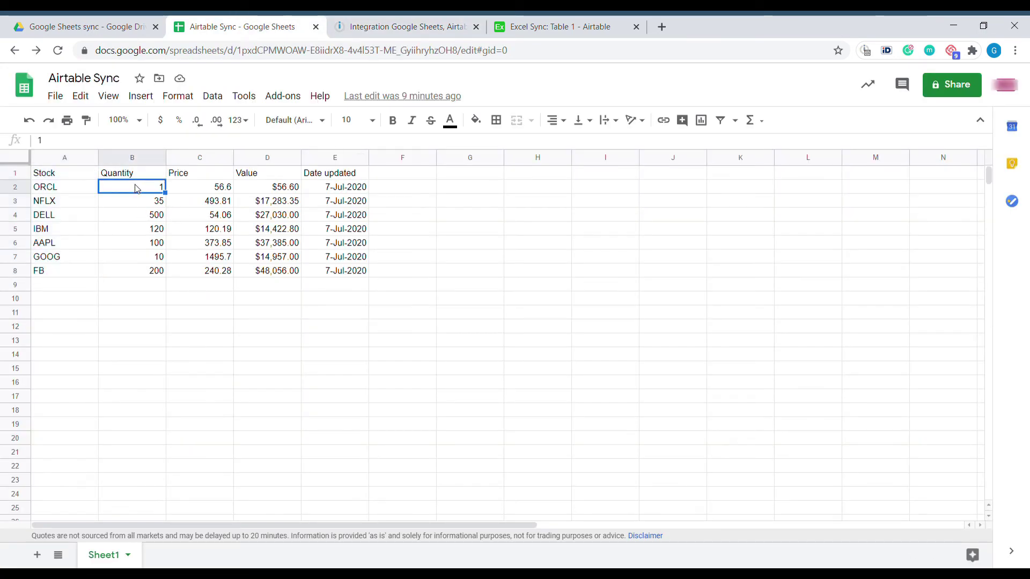
pyautogui.write('2')
pyautogui.press('Return')
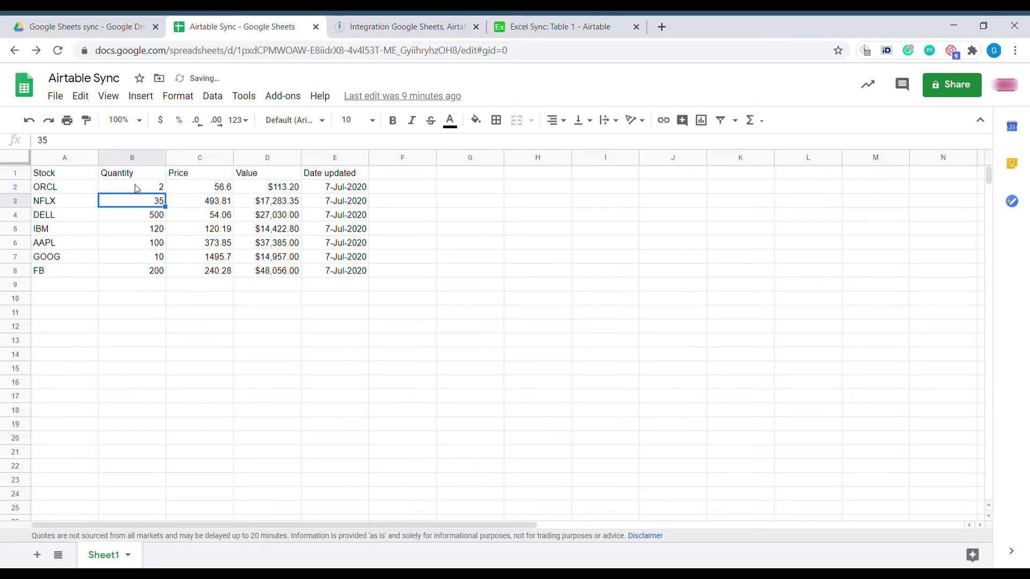
pyautogui.click(399, 26)
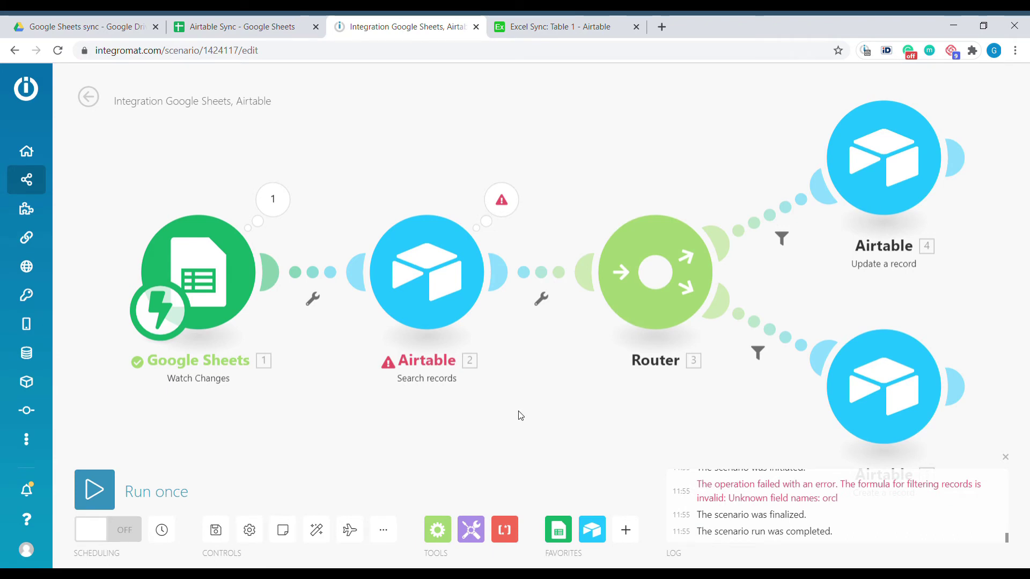
# Step: In Search records, enclose the Google Sheets row value A in double quotes in the {Name}= formula and save the module
pyautogui.moveTo(427, 275); pyautogui.dragTo(433, 276)
pyautogui.click(427, 274)
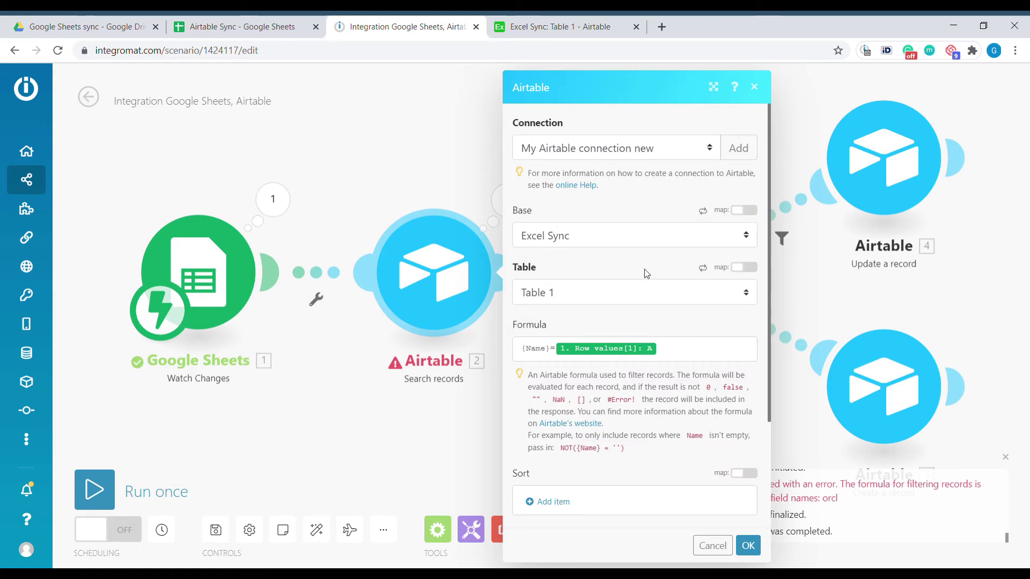
pyautogui.click(690, 351)
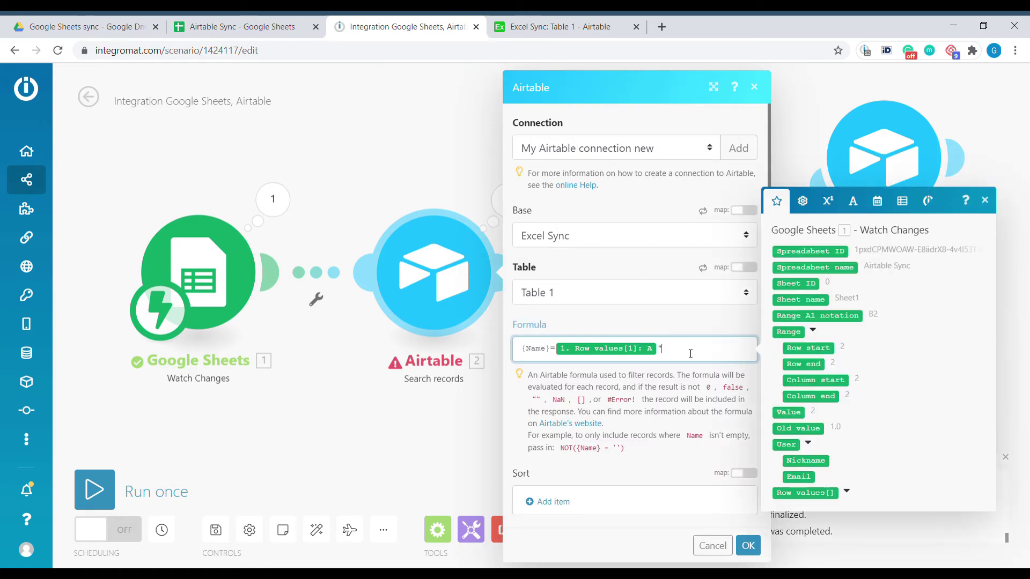
pyautogui.press('Left')
pyautogui.press('Left')
pyautogui.write('"')
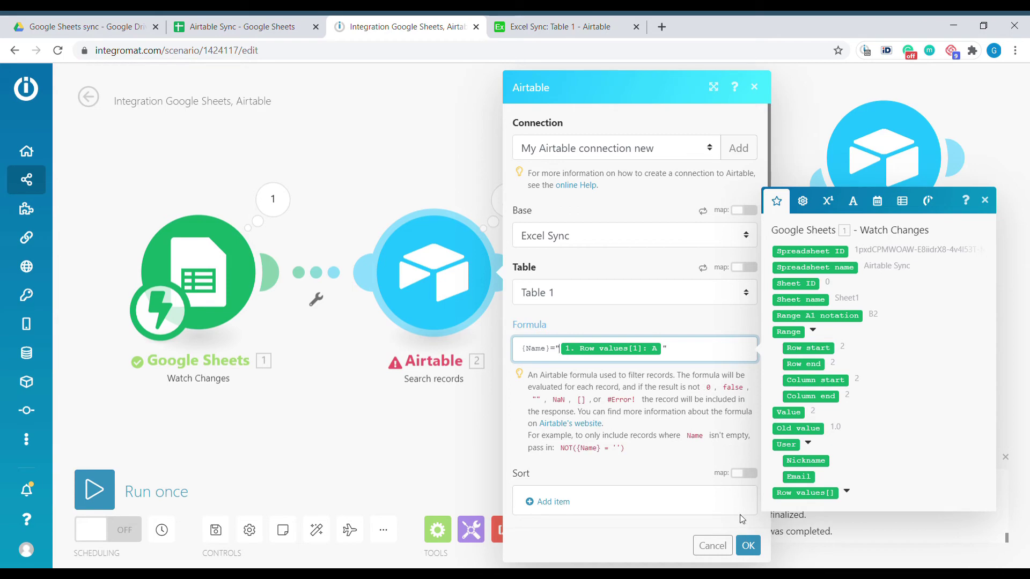
pyautogui.click(748, 545)
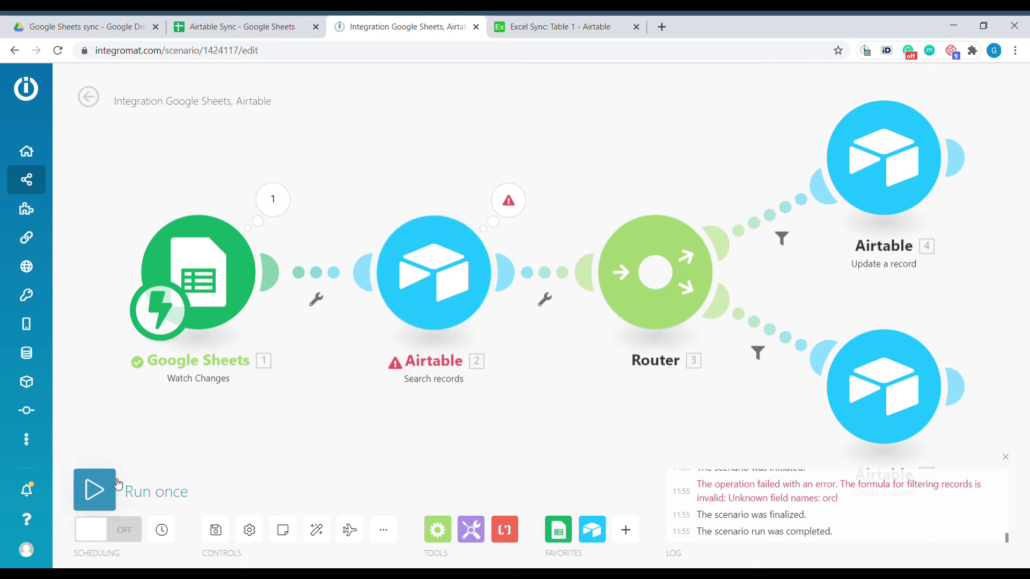
# Step: Run the scenario once on the existing queued bundles, and check the created record in the module output and the Excel Sync table
pyautogui.click(95, 489)
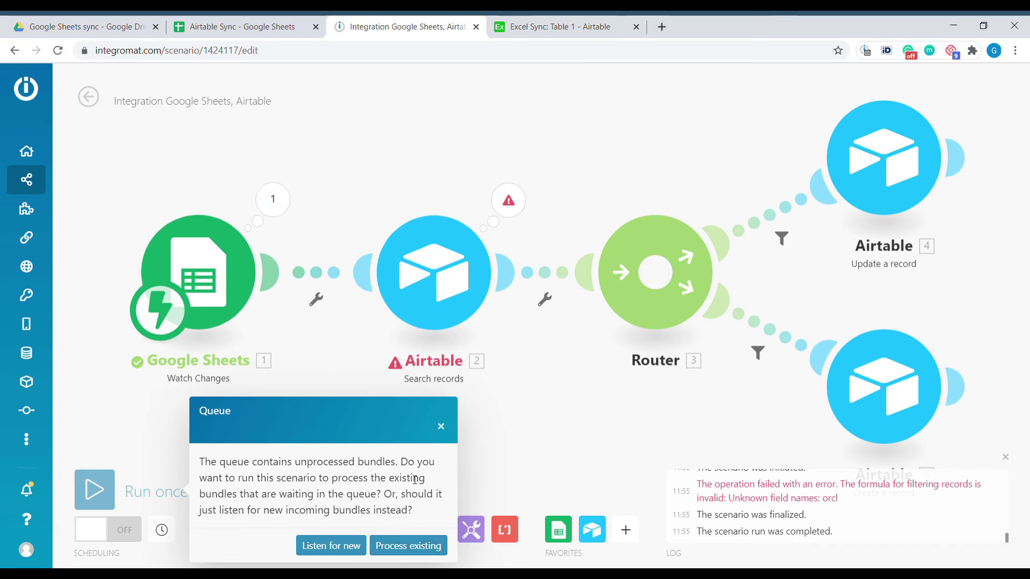
pyautogui.click(411, 544)
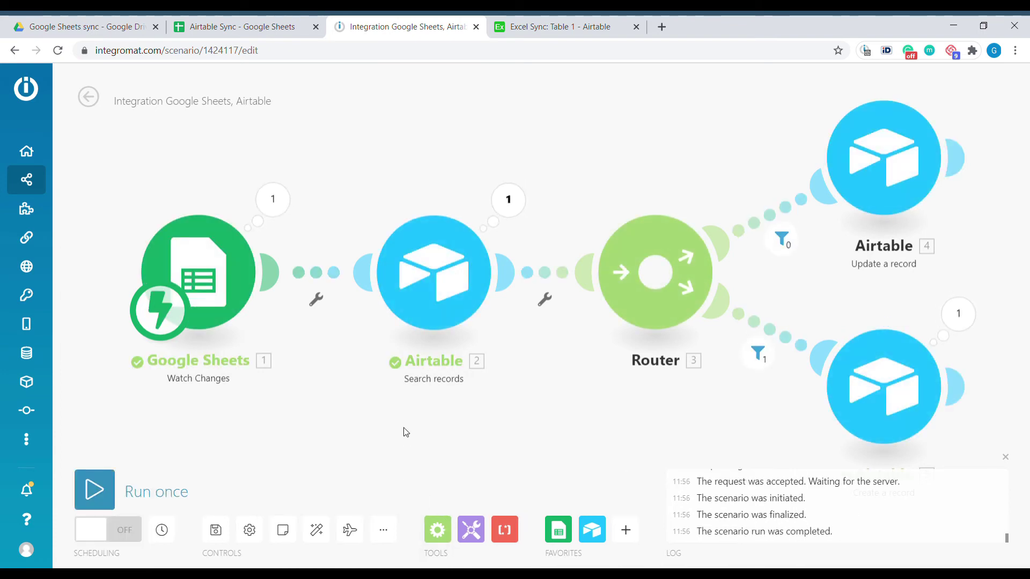
pyautogui.click(509, 199)
pyautogui.click(584, 412)
pyautogui.click(957, 316)
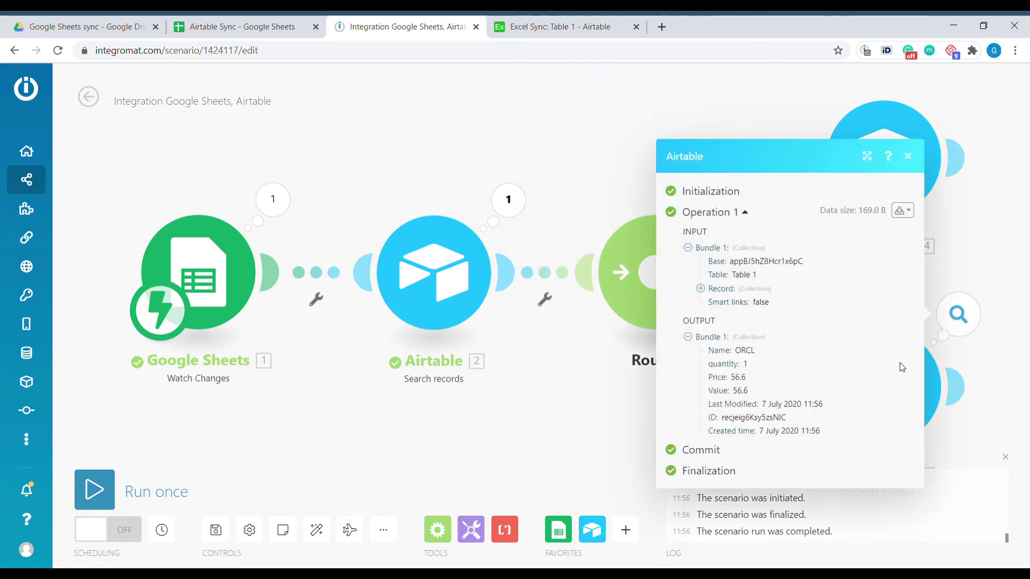
pyautogui.click(595, 459)
pyautogui.click(557, 26)
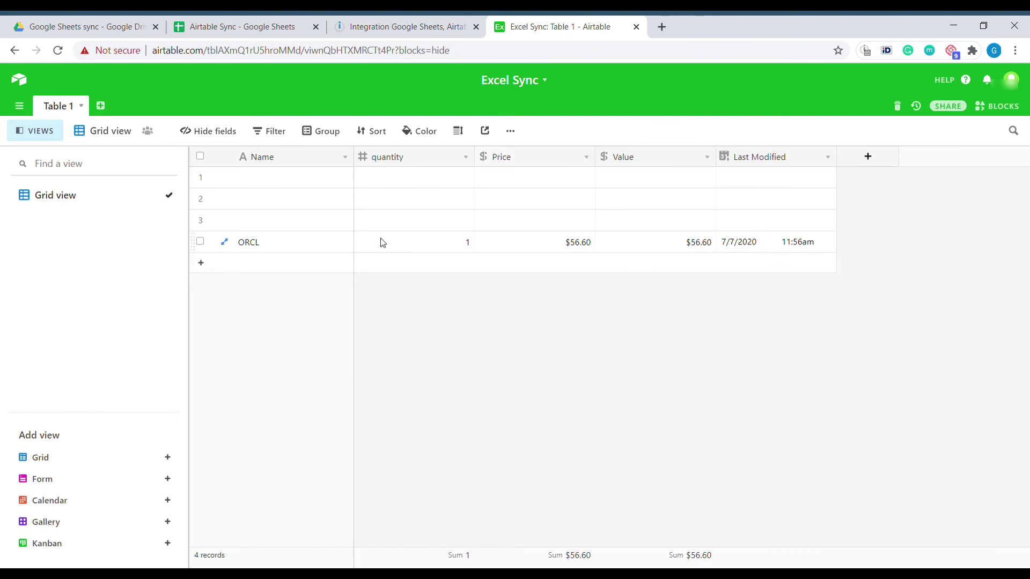
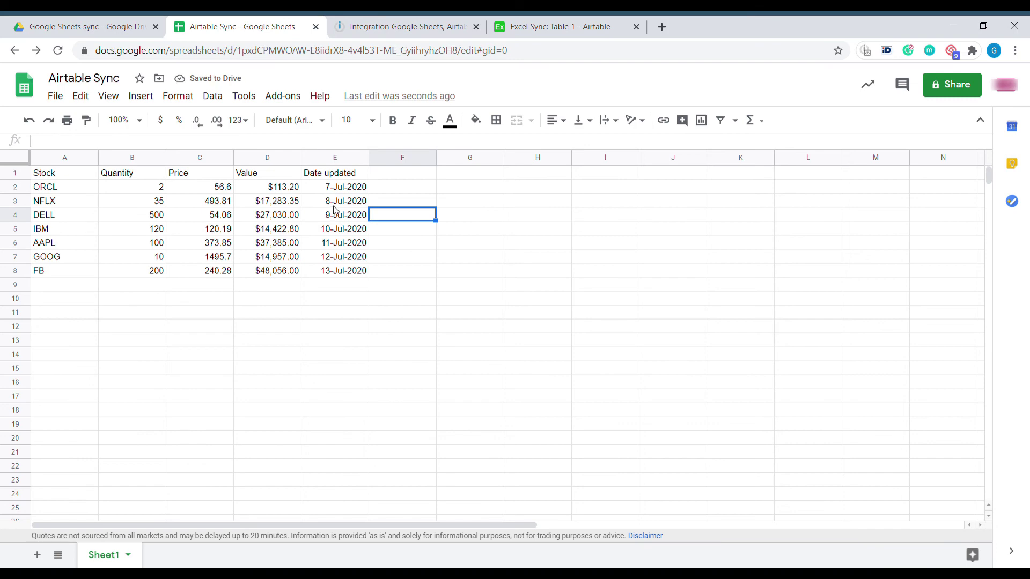
# Step: Run the scenario again on the existing queued bundles and compare the ORCL row in Google Sheets with its Airtable record
pyautogui.click(378, 21)
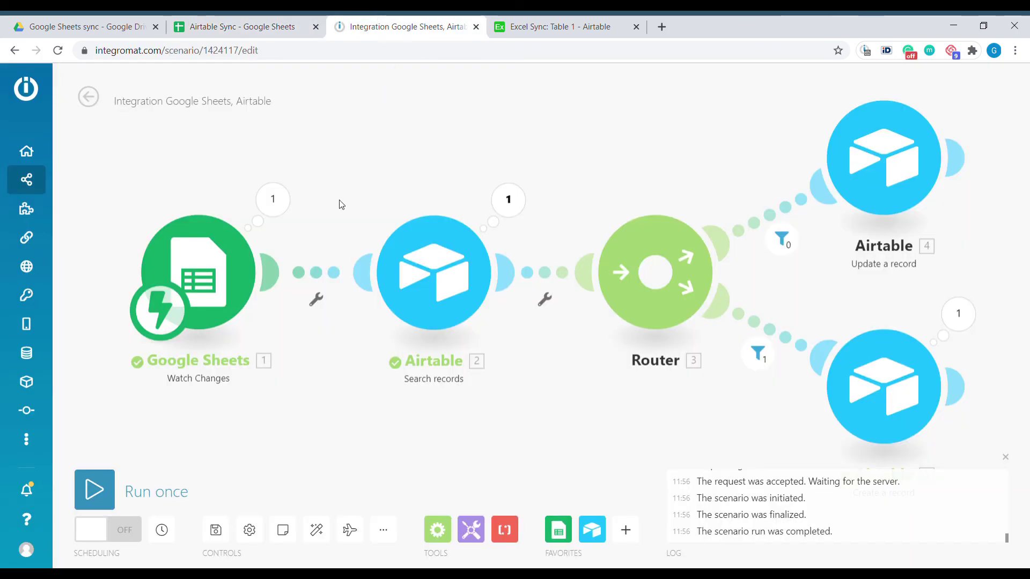
pyautogui.click(94, 489)
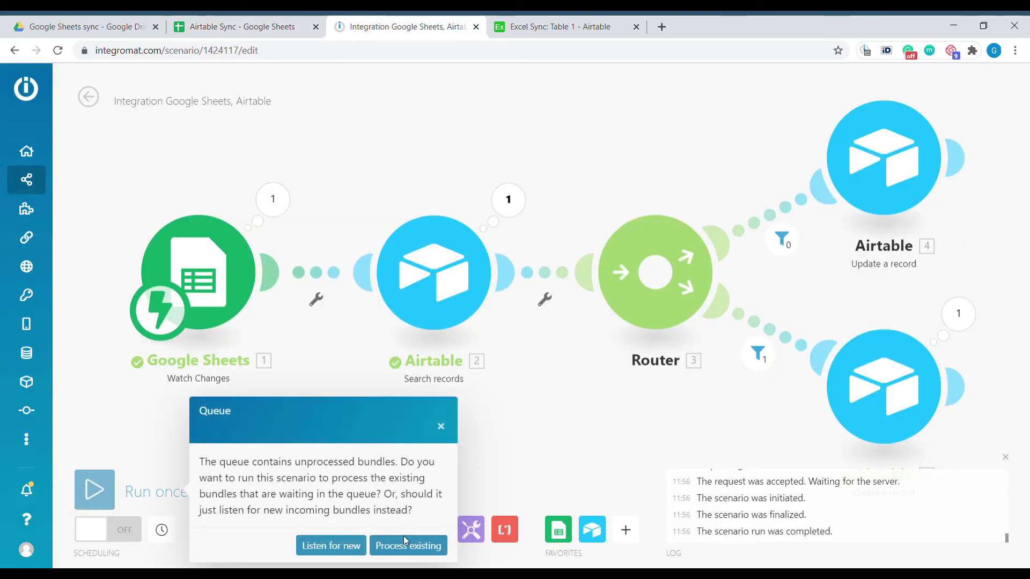
pyautogui.click(406, 543)
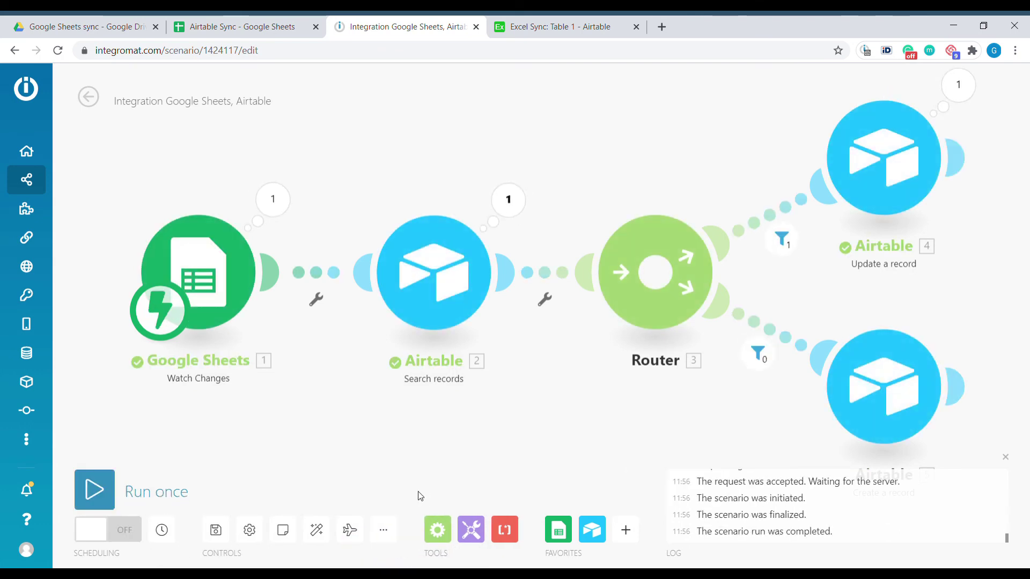
pyautogui.click(236, 26)
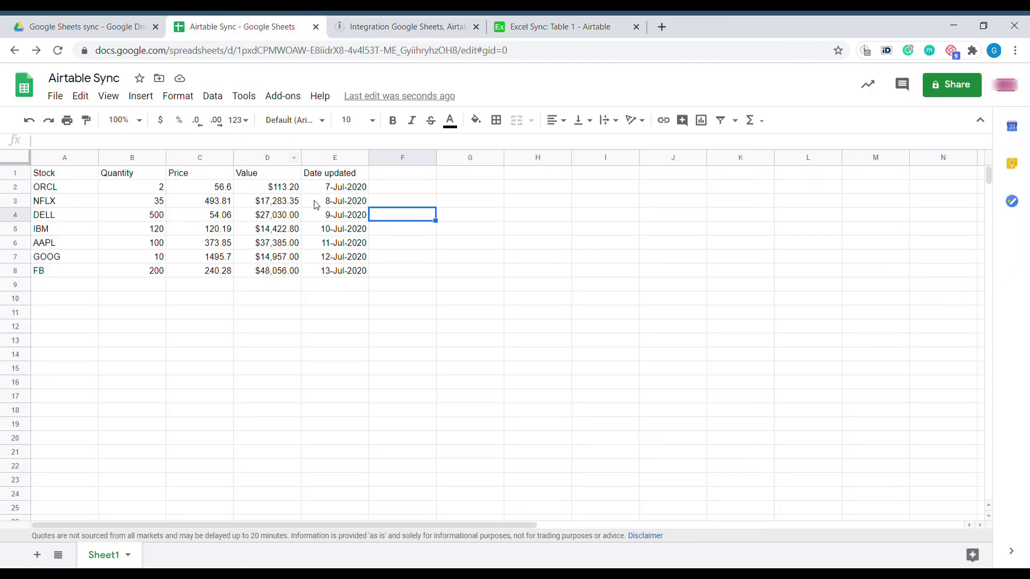
pyautogui.click(548, 25)
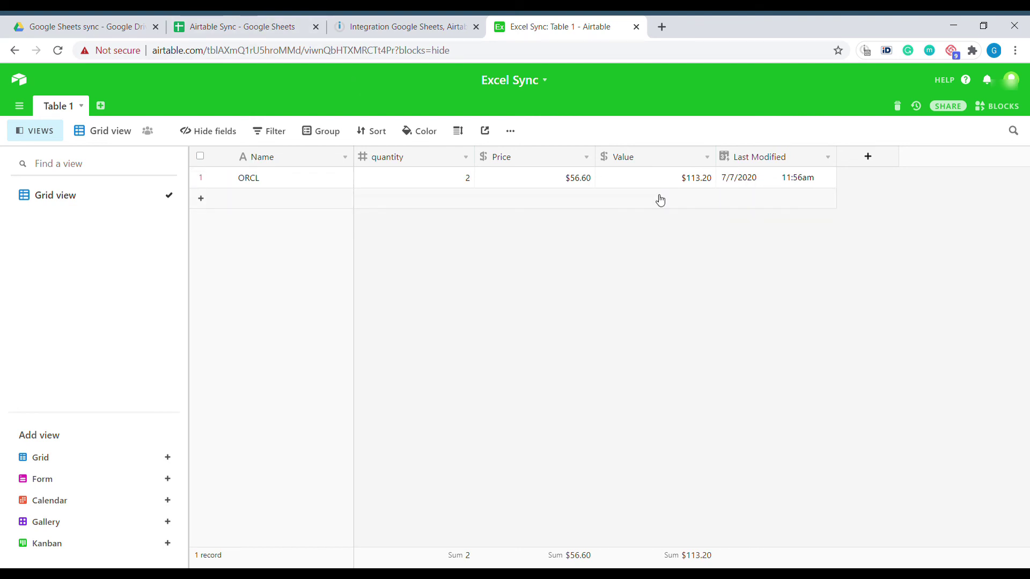
# Step: Activate the scenario's scheduling with Run scenario set to Immediately, and return to the scenario overview
pyautogui.click(368, 20)
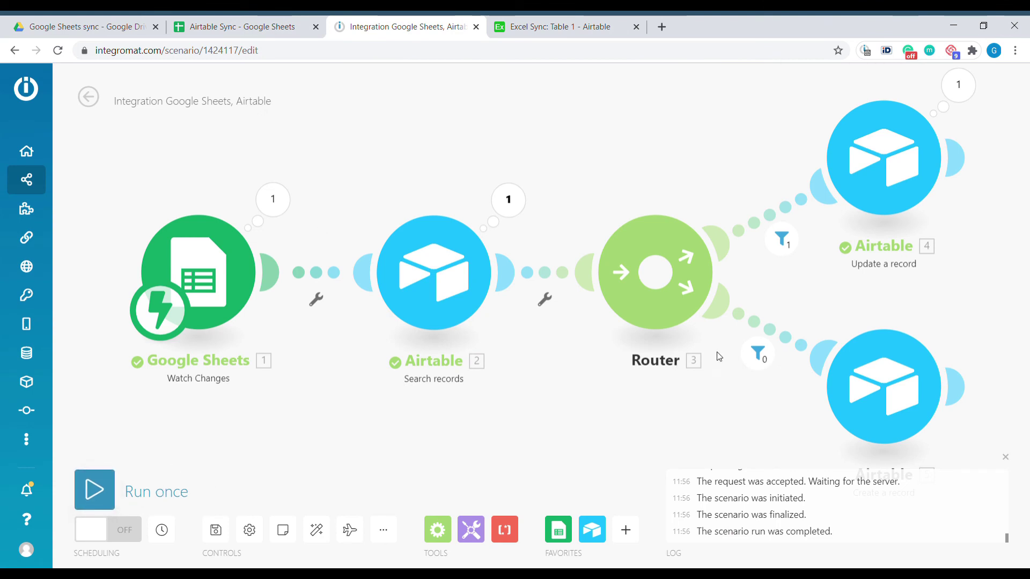
pyautogui.click(109, 530)
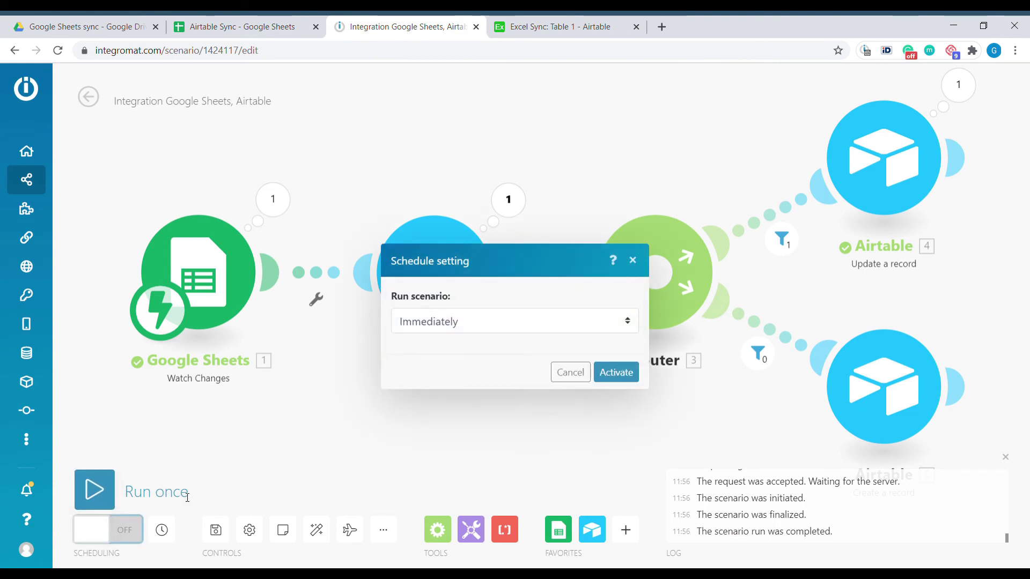
pyautogui.click(619, 372)
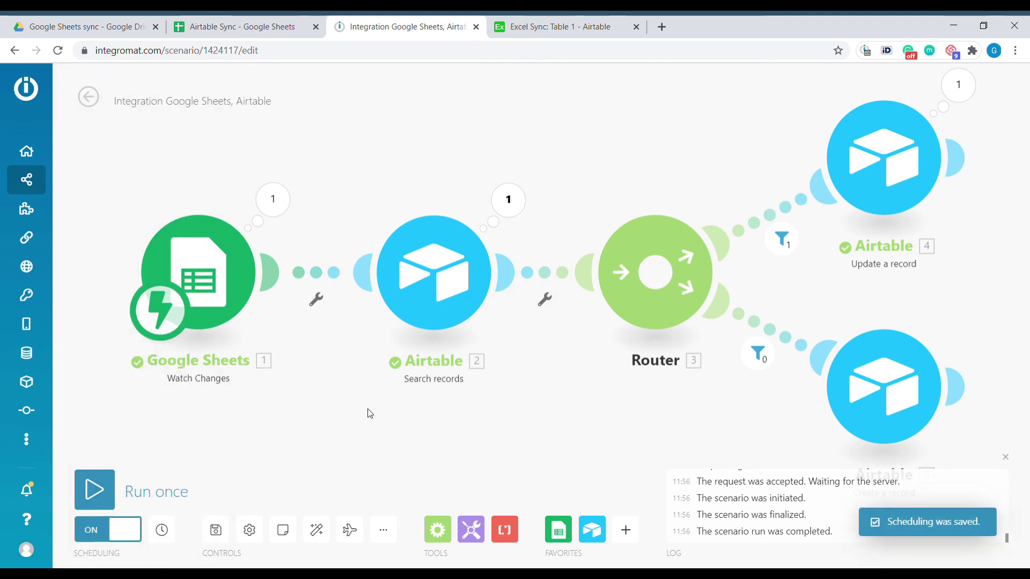
pyautogui.click(89, 97)
pyautogui.click(665, 191)
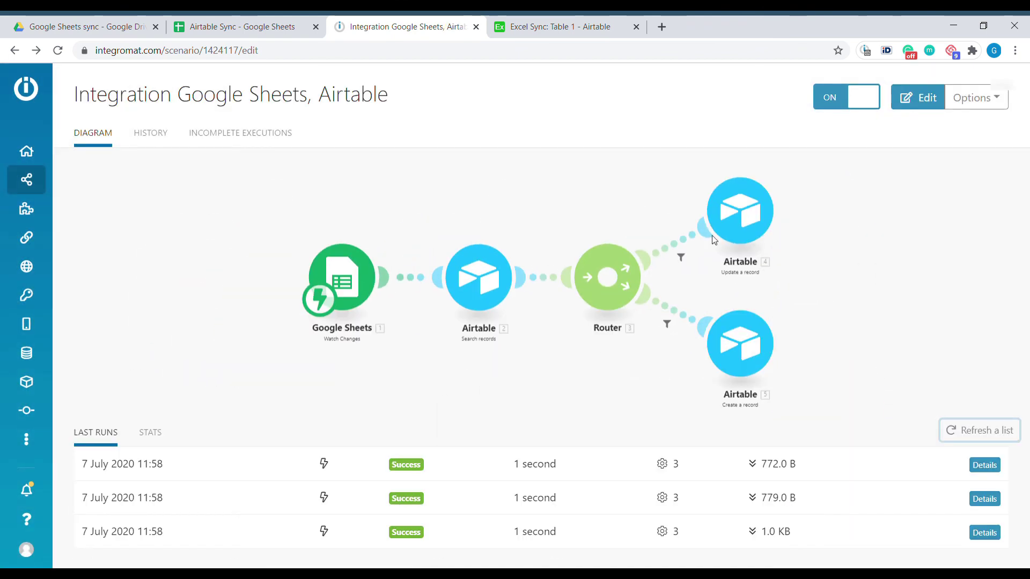
# Step: Check the synced stock records in the Excel Sync table in Airtable
pyautogui.click(548, 27)
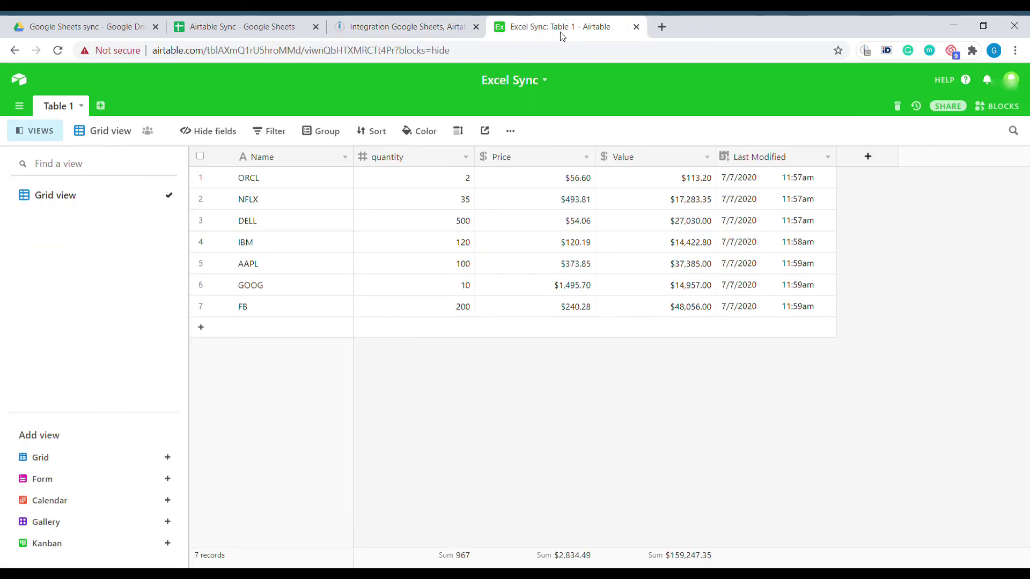
pyautogui.click(402, 26)
pyautogui.click(558, 26)
pyautogui.click(421, 225)
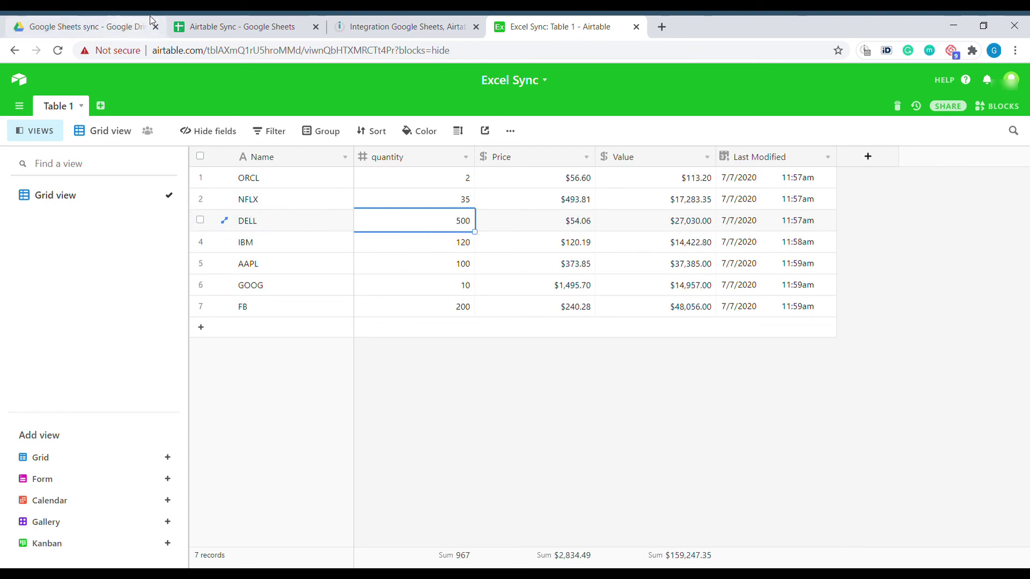
# Step: In the Airtable Sync sheet, set the quantities of ORCL, NFLX, DELL, IBM and AAPL to 10
pyautogui.click(211, 21)
pyautogui.click(139, 192)
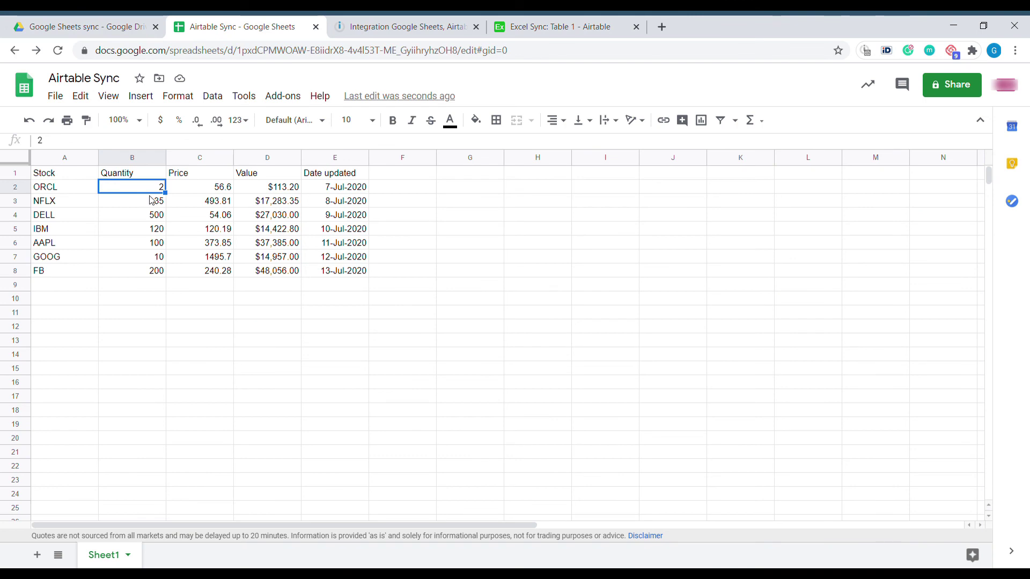
pyautogui.write('10')
pyautogui.press('Return')
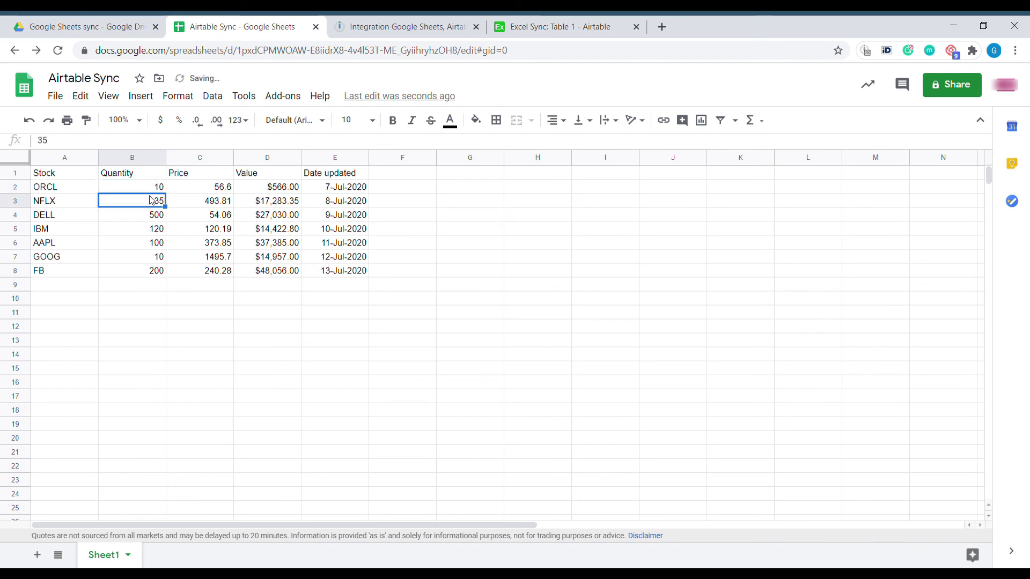
pyautogui.write('10')
pyautogui.press('Return')
pyautogui.write('1')
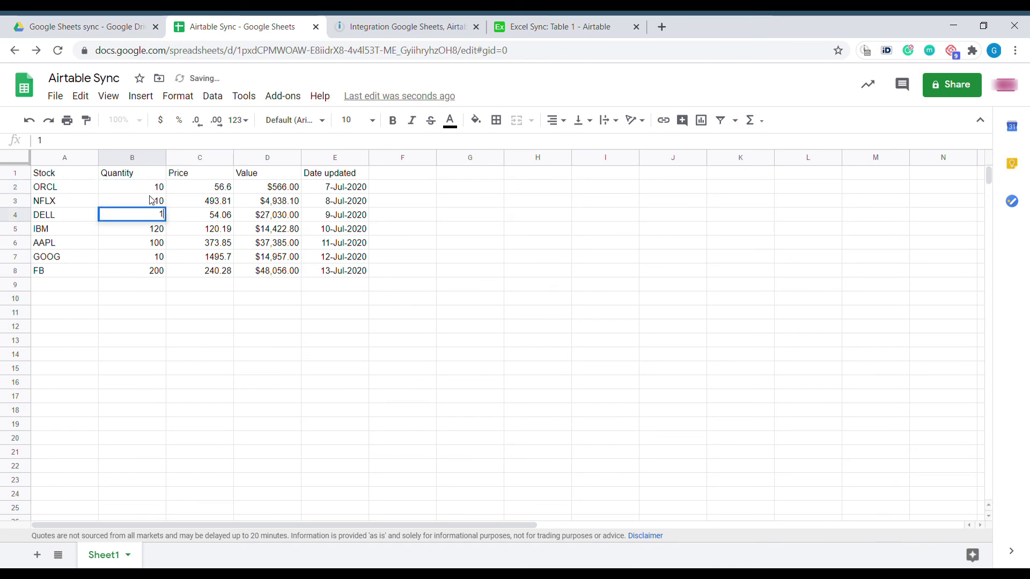
pyautogui.write('0')
pyautogui.press('Return')
pyautogui.write('10')
pyautogui.press('Return')
pyautogui.write('10')
pyautogui.press('Return')
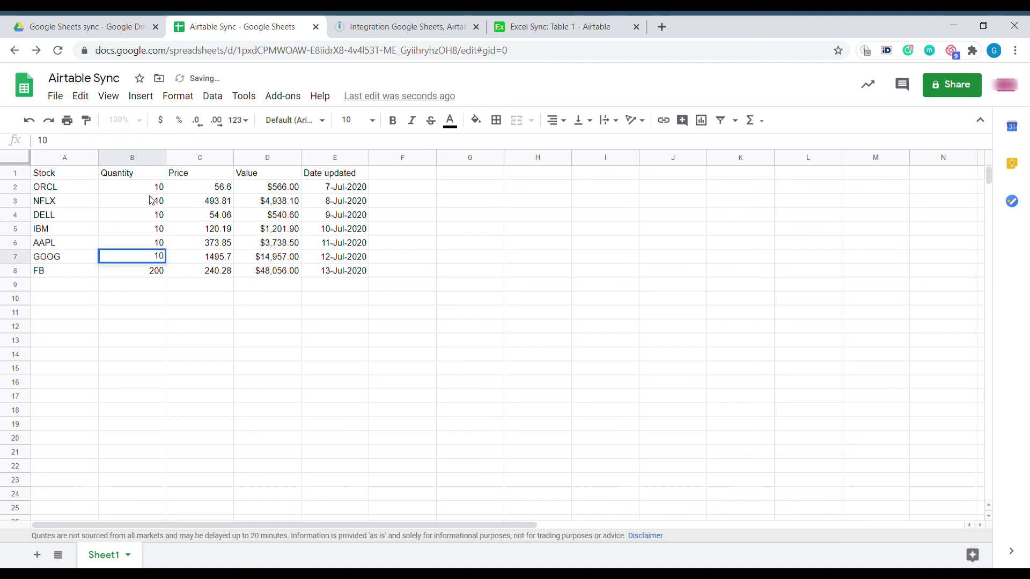
# Step: Set the GOOG quantity to 15 and the FB quantity to 10, and check the updates in the Excel Sync table in Airtable
pyautogui.write('15')
pyautogui.press('Return')
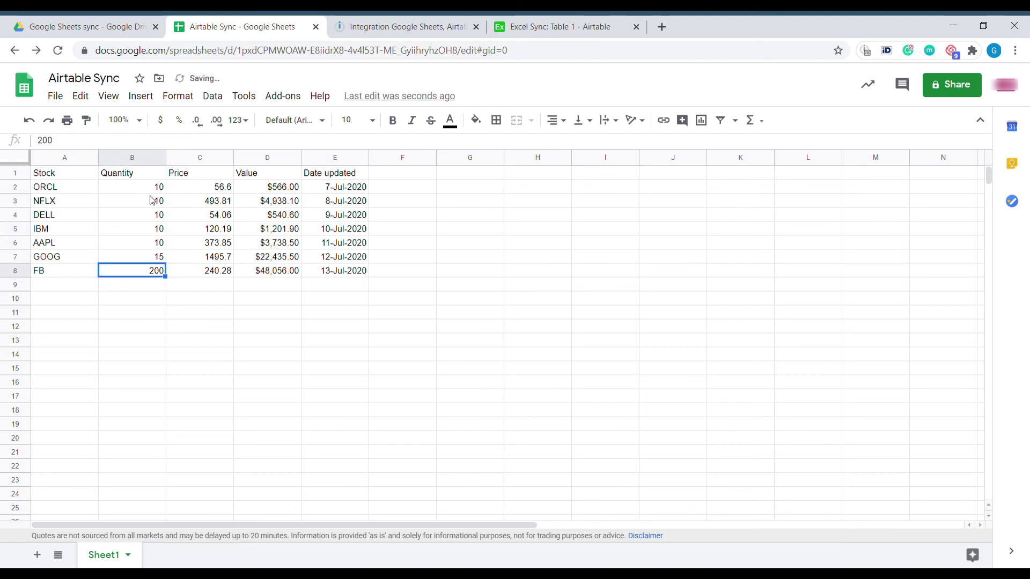
pyautogui.write('10')
pyautogui.press('Return')
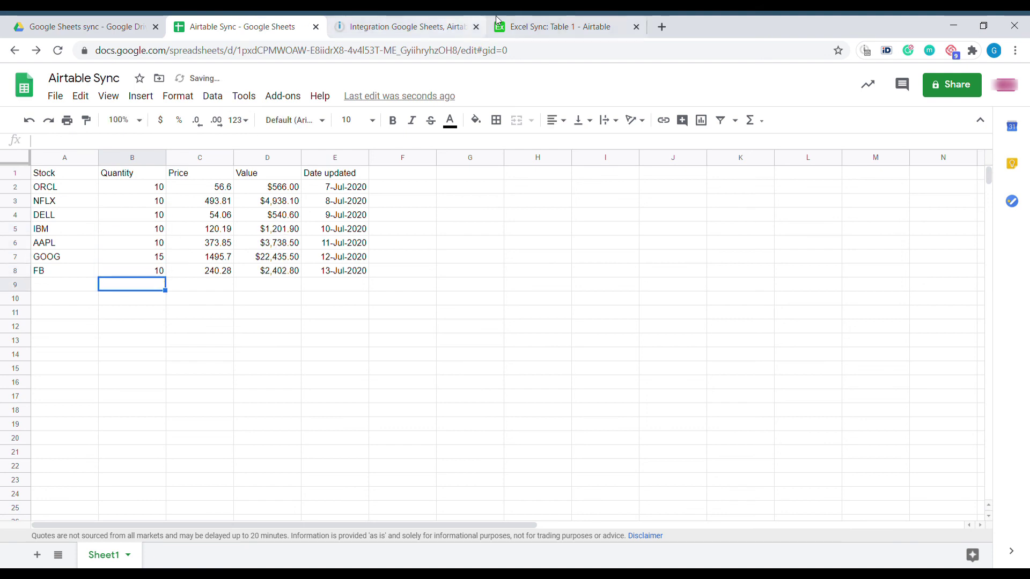
pyautogui.click(519, 24)
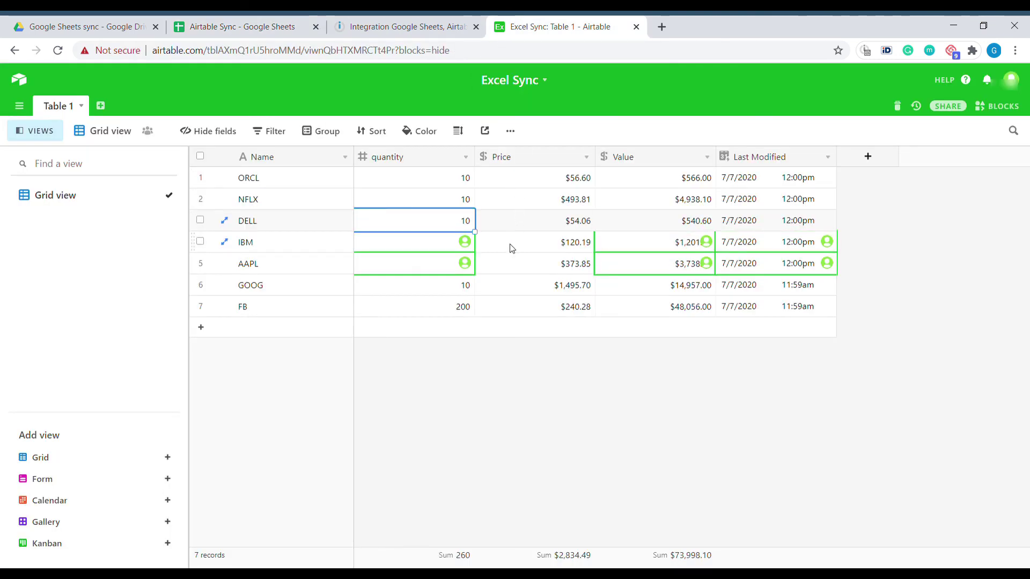